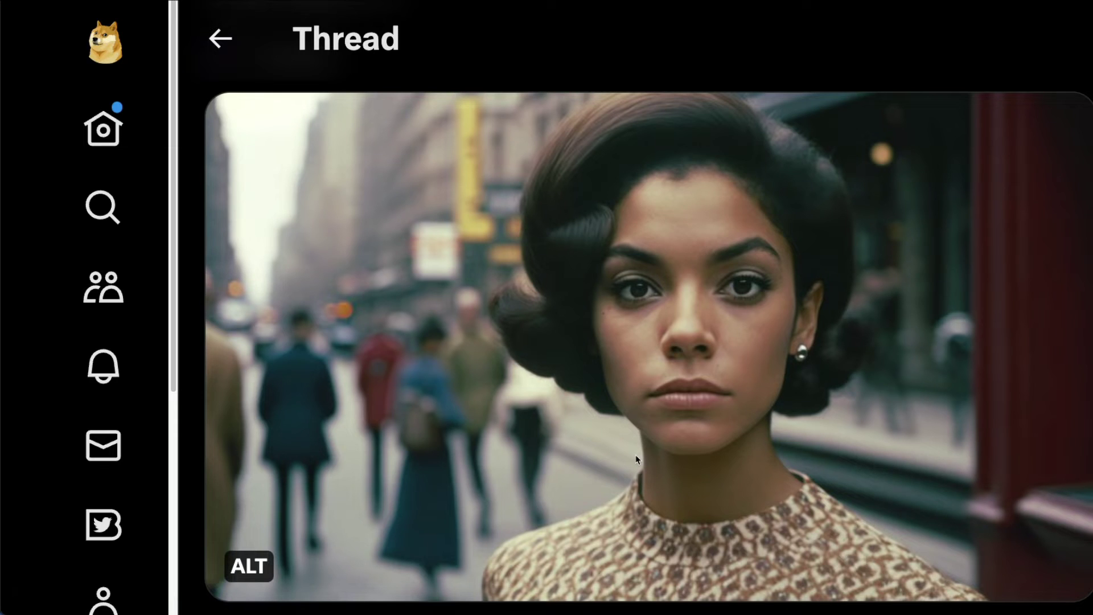
- Read the street-portrait photo's ALT image description prompt, then dismiss it
{"action": "scroll", "coordinate": [631, 455], "scroll_direction": "up", "scroll_amount": 5}
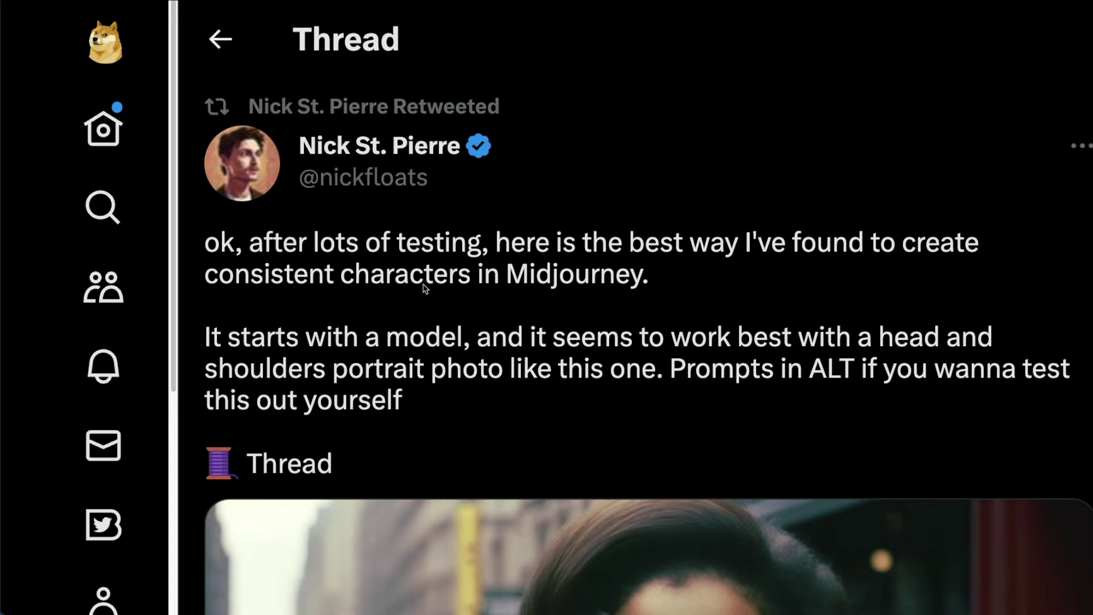
{"action": "scroll", "coordinate": [449, 344], "scroll_direction": "down", "scroll_amount": 7}
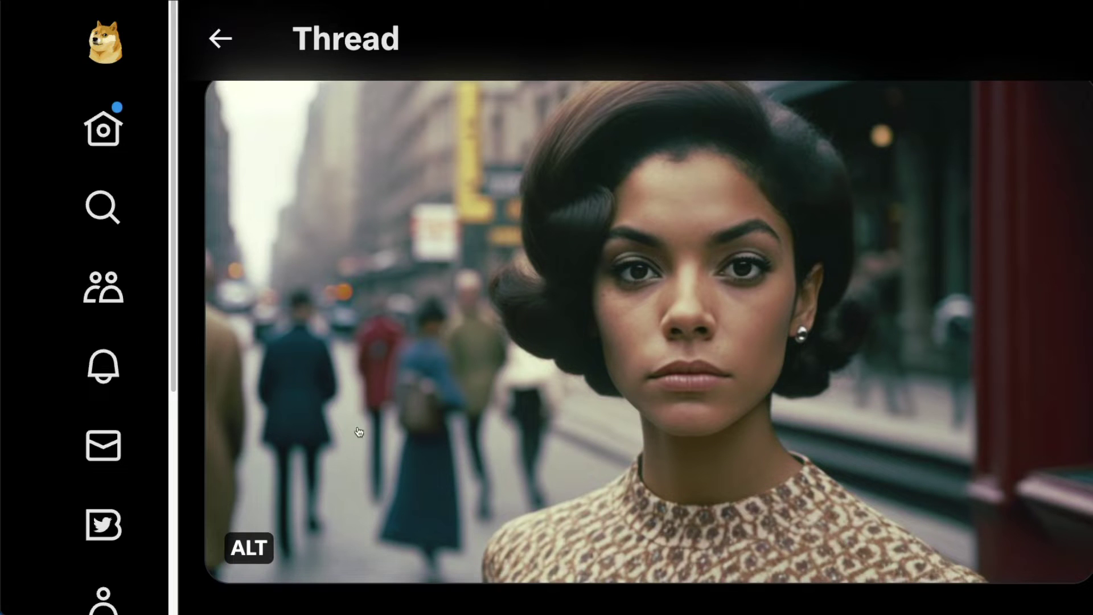
{"action": "left_click", "coordinate": [249, 542]}
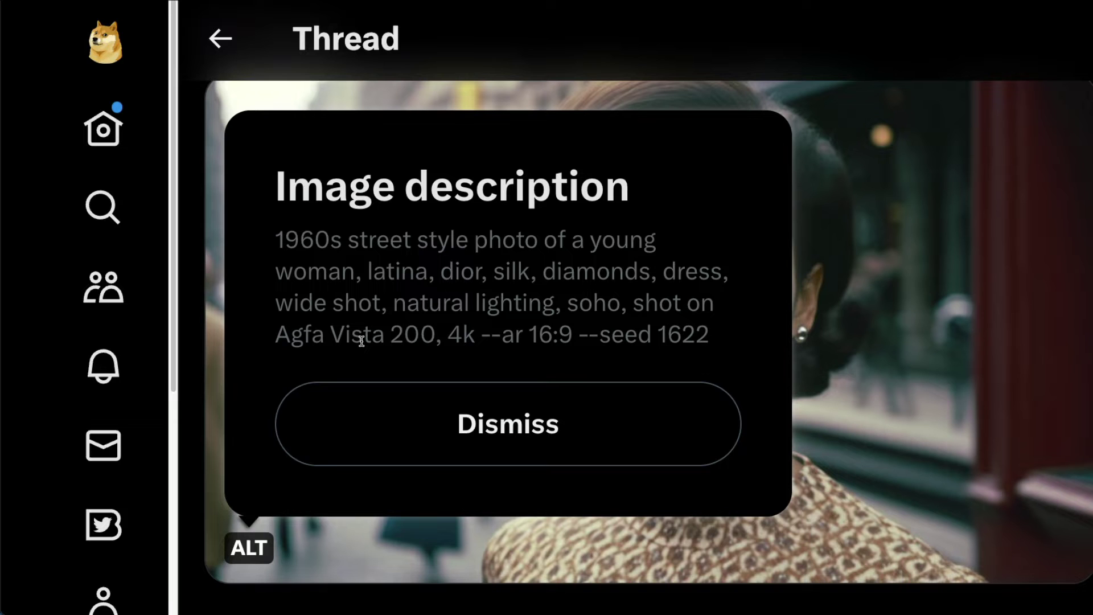
{"action": "left_click", "coordinate": [660, 403]}
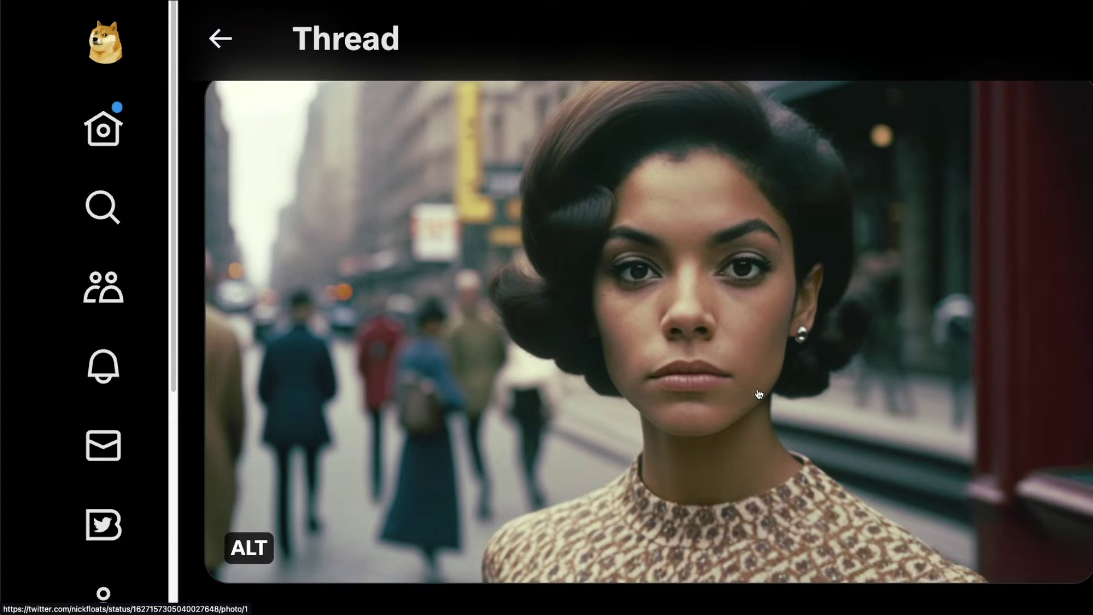
- Save the street-portrait photo to Downloads-inside as mj5-new
{"action": "right_click", "coordinate": [685, 301]}
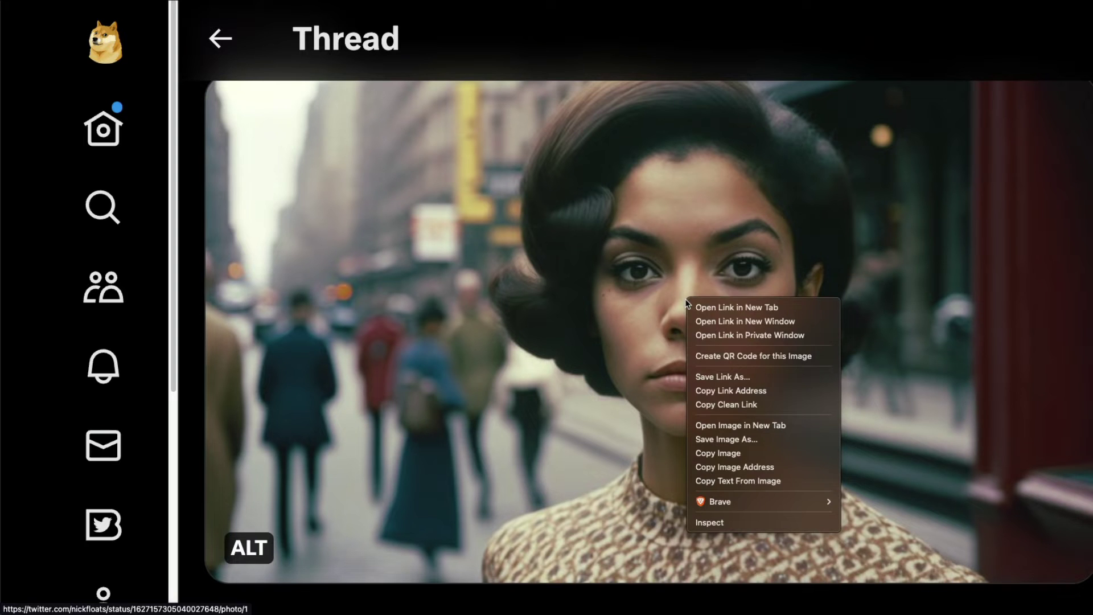
{"action": "left_click", "coordinate": [730, 440]}
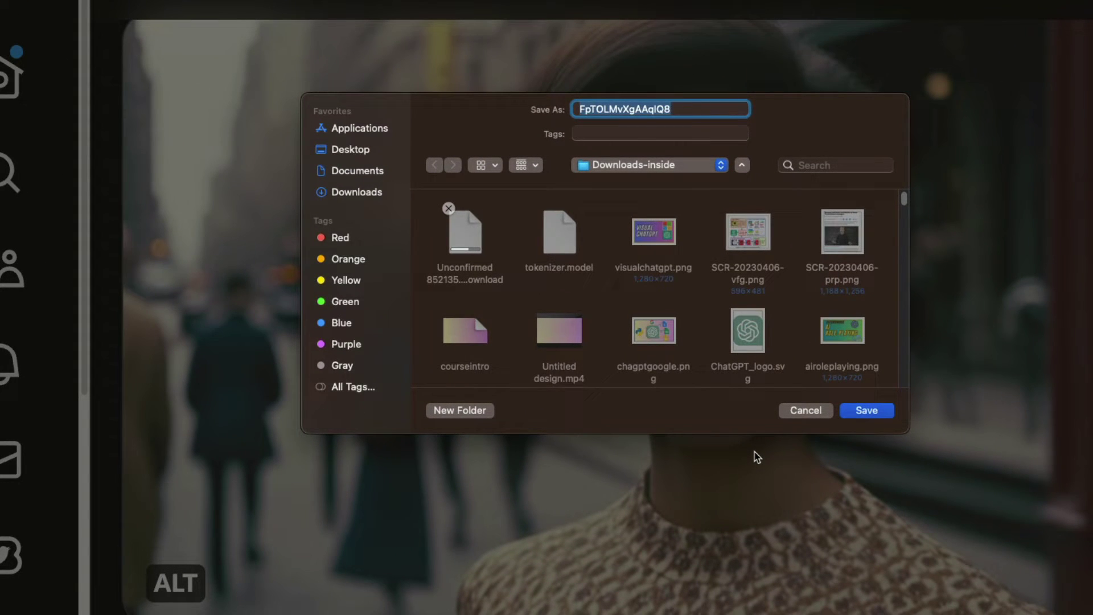
{"action": "type", "text": "mj5"}
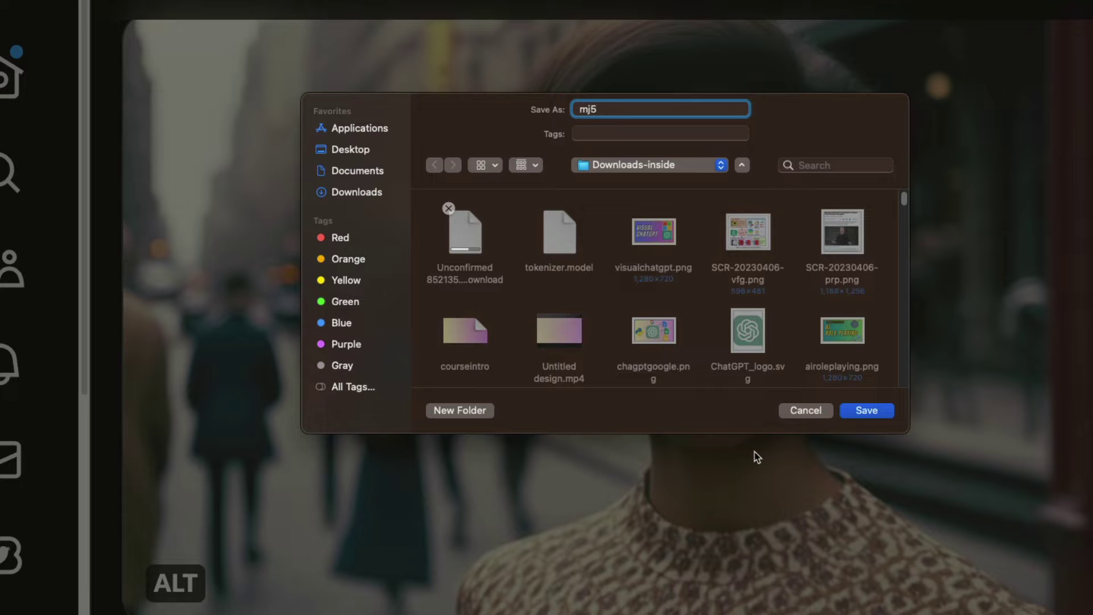
{"action": "type", "text": "-ne"}
{"action": "key", "text": "BackSpace"}
{"action": "key", "text": "BackSpace"}
{"action": "type", "text": "new"}
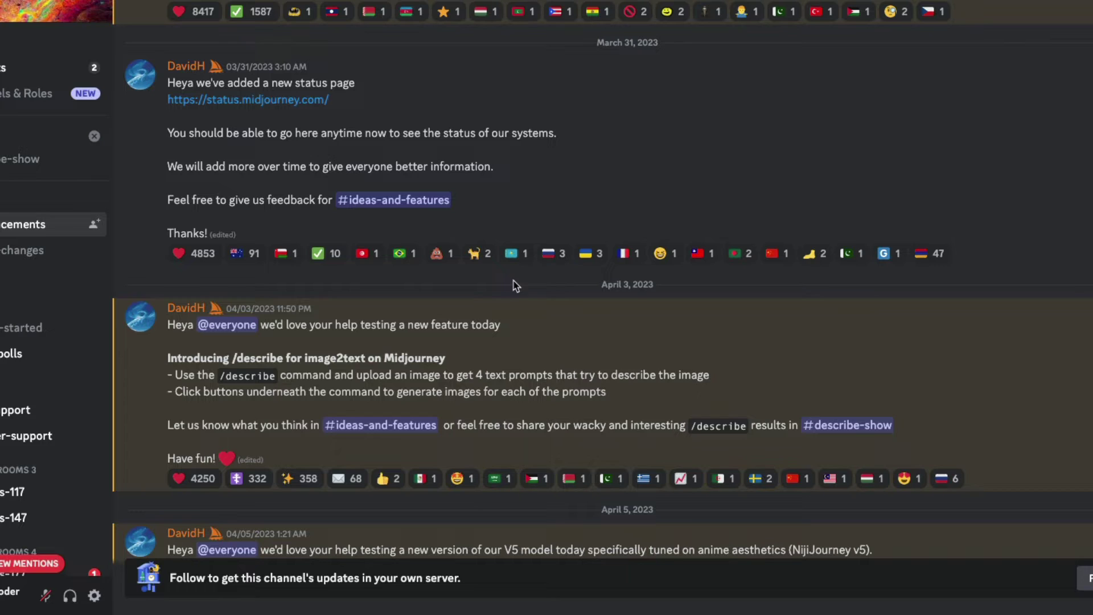
- Open the #general-20 channel from the Midjourney server sidebar
{"action": "scroll", "coordinate": [35, 341], "scroll_direction": "down", "scroll_amount": 5}
{"action": "mouse_move", "coordinate": [2, 415]}
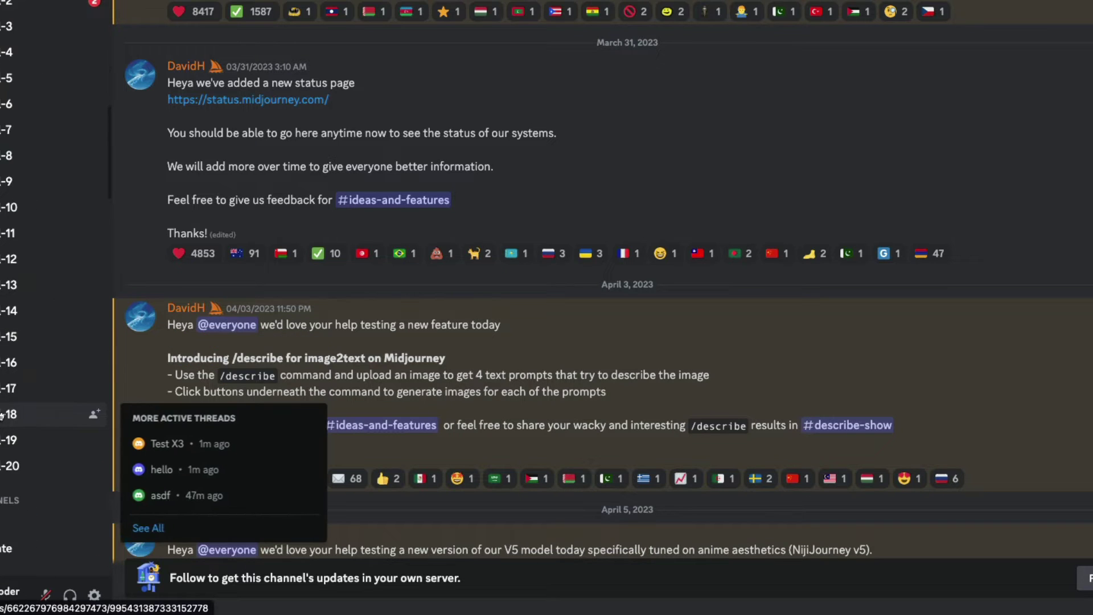
{"action": "mouse_move", "coordinate": [1, 467]}
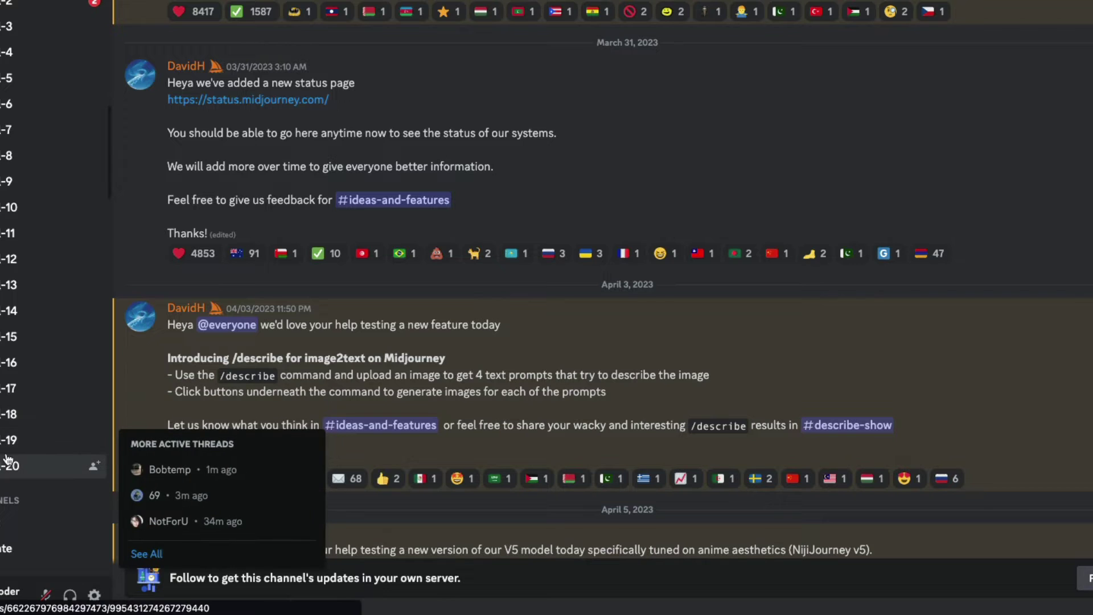
{"action": "left_click", "coordinate": [8, 459]}
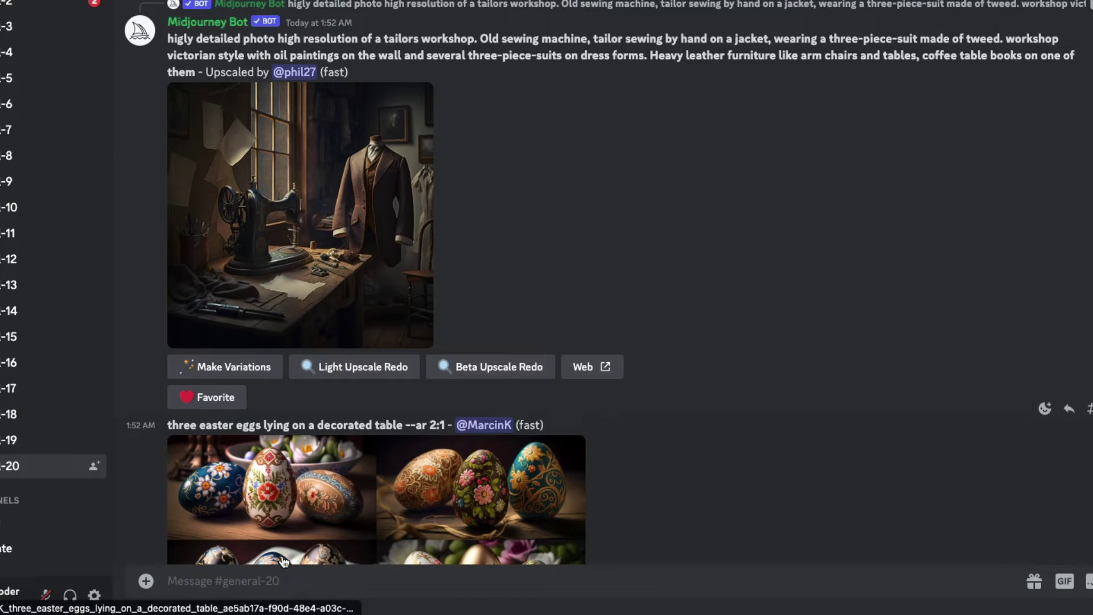
- Send the Midjourney Bot a /describe command with mj5-new.jpeg attached
{"action": "left_click", "coordinate": [246, 582]}
{"action": "type", "text": "/"}
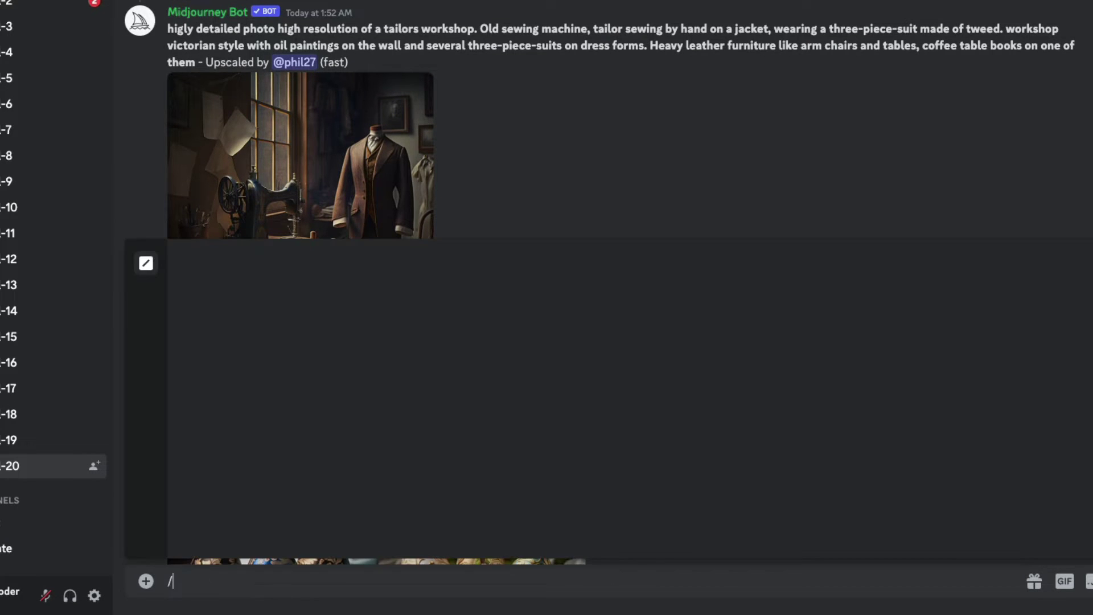
{"action": "type", "text": "describe"}
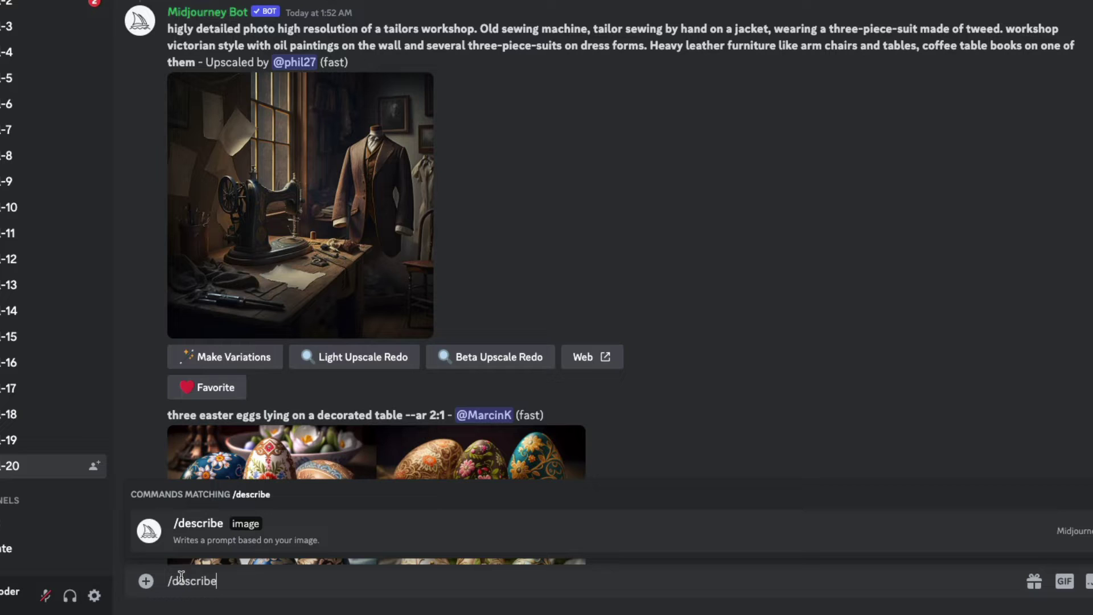
{"action": "left_click", "coordinate": [263, 540]}
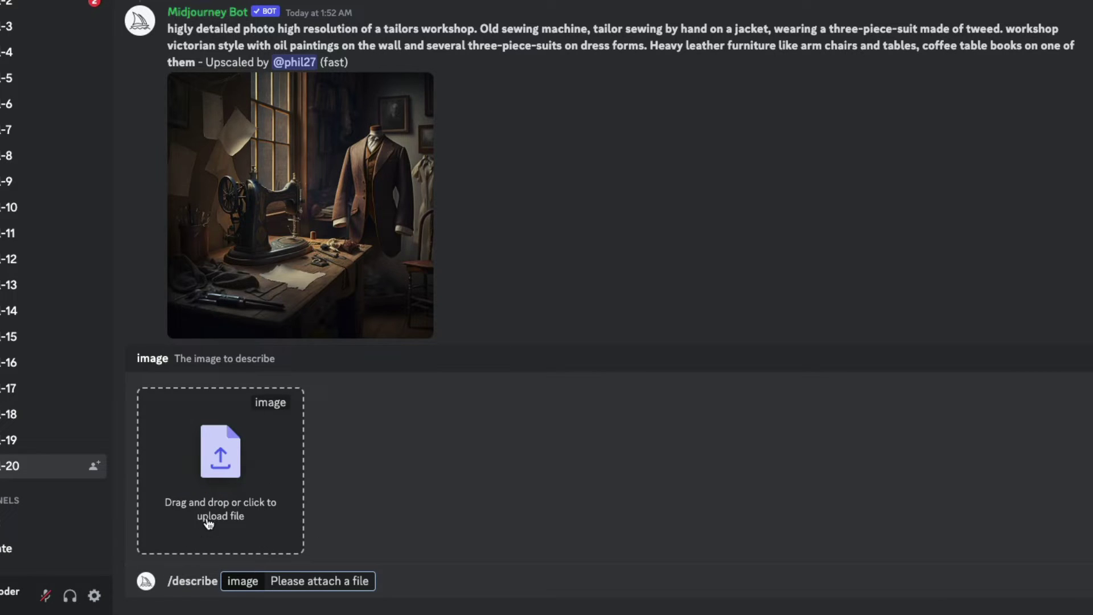
{"action": "left_click_drag", "start_coordinate": [110, 551], "coordinate": [203, 509]}
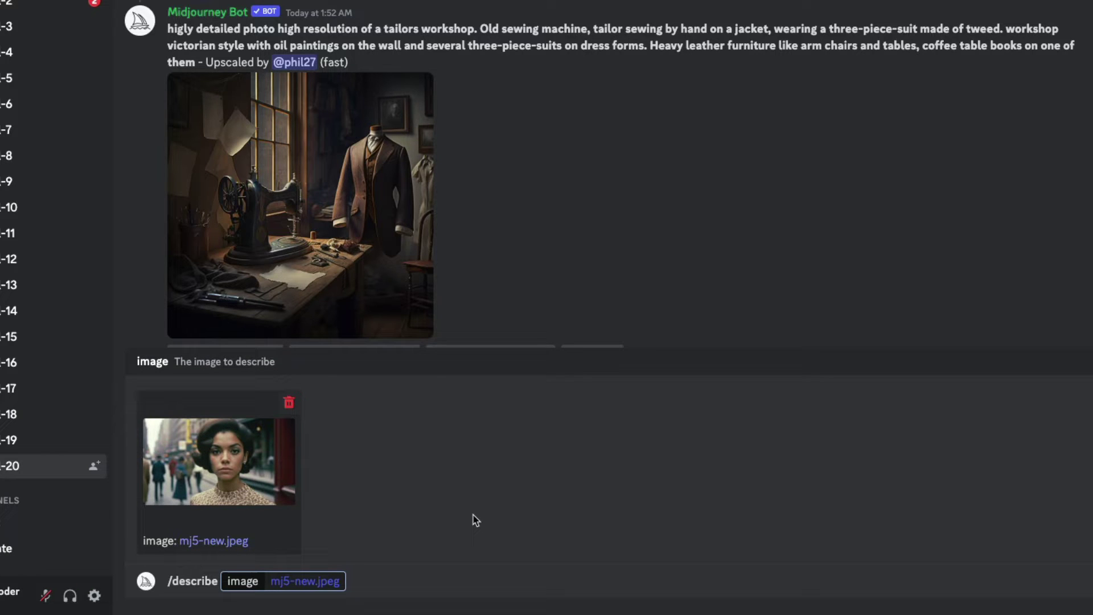
{"action": "key", "text": "Return"}
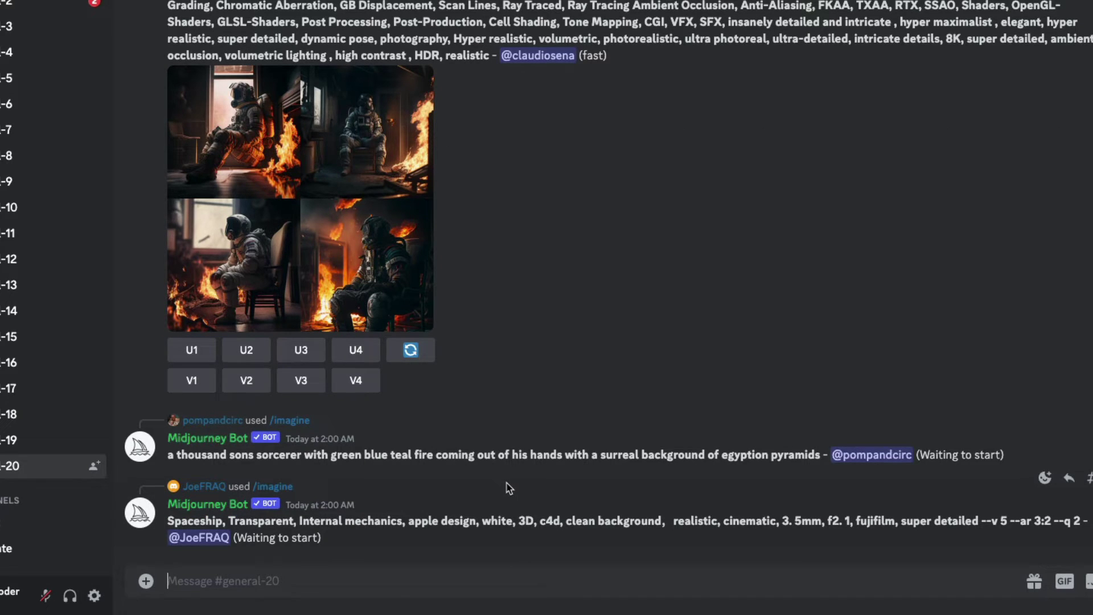
{"action": "scroll", "coordinate": [509, 487], "scroll_direction": "up", "scroll_amount": 5}
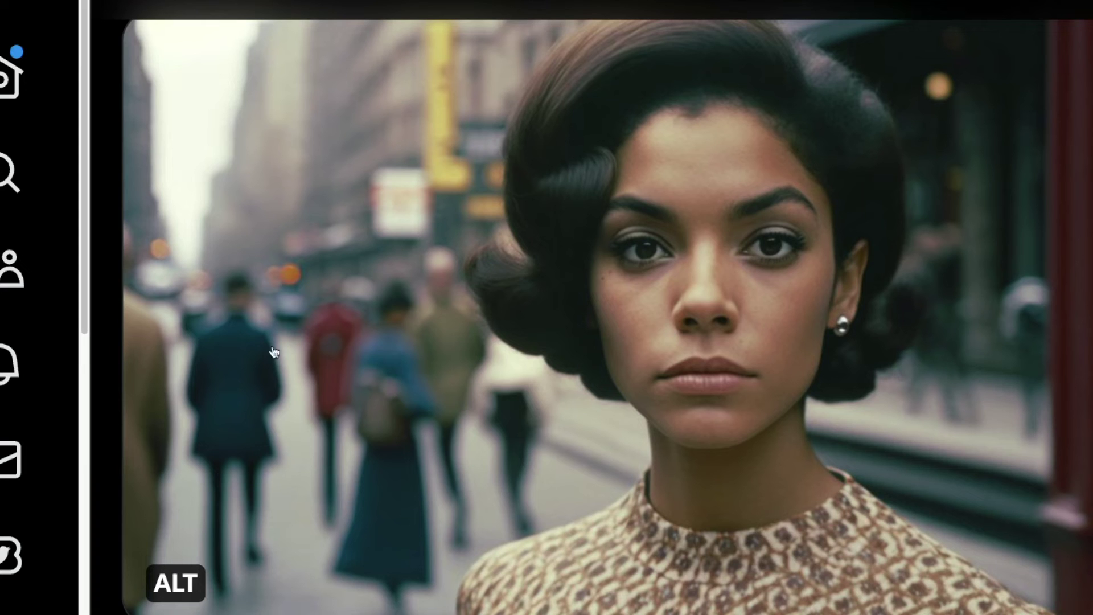
- Show the portrait's ALT image description and select its full prompt text
{"action": "left_click", "coordinate": [174, 583]}
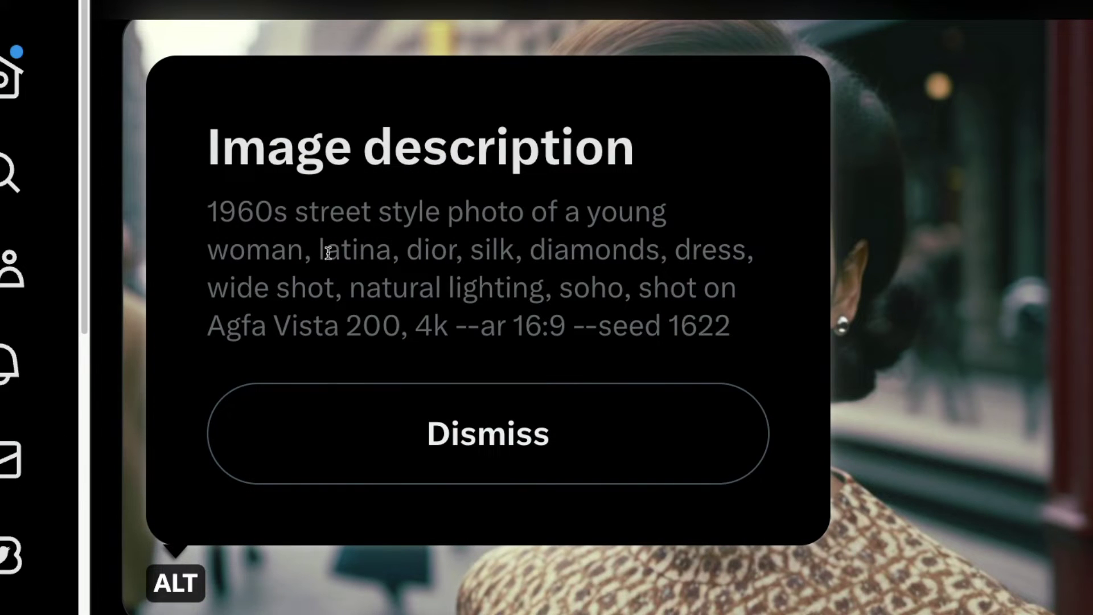
{"action": "left_click_drag", "start_coordinate": [208, 212], "coordinate": [796, 339]}
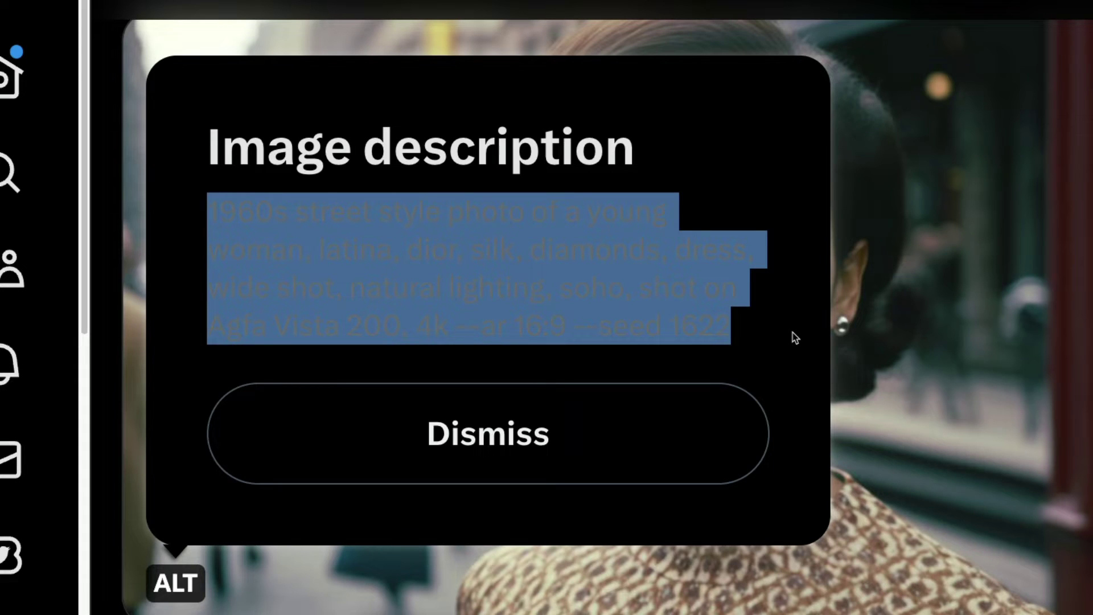
{"action": "left_click", "coordinate": [707, 333]}
{"action": "left_click_drag", "start_coordinate": [749, 344], "coordinate": [146, 220]}
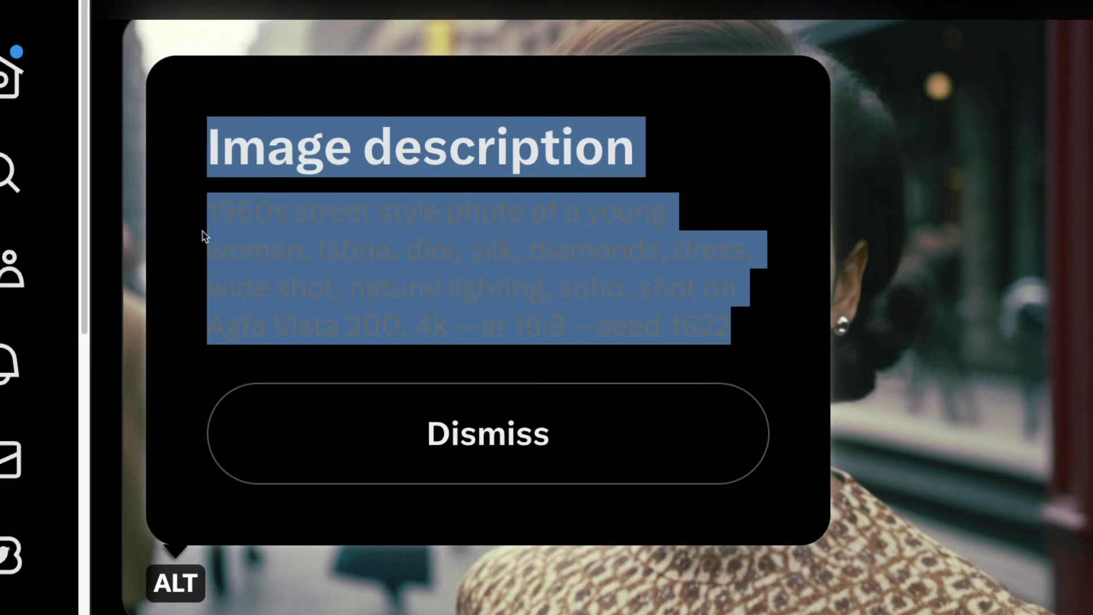
{"action": "left_click", "coordinate": [272, 243]}
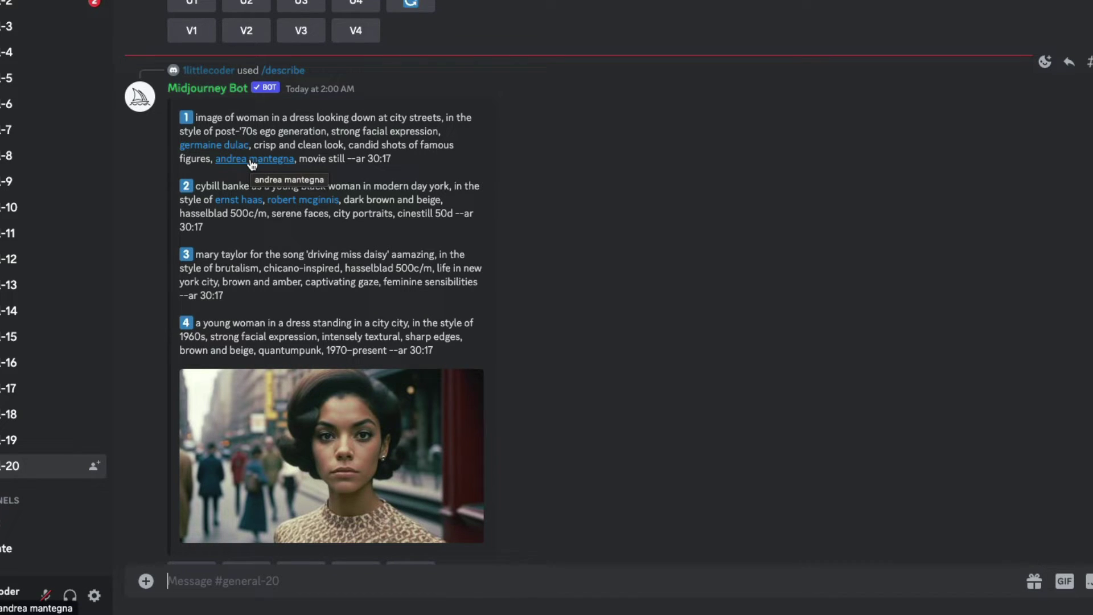
{"action": "left_click", "coordinate": [221, 148]}
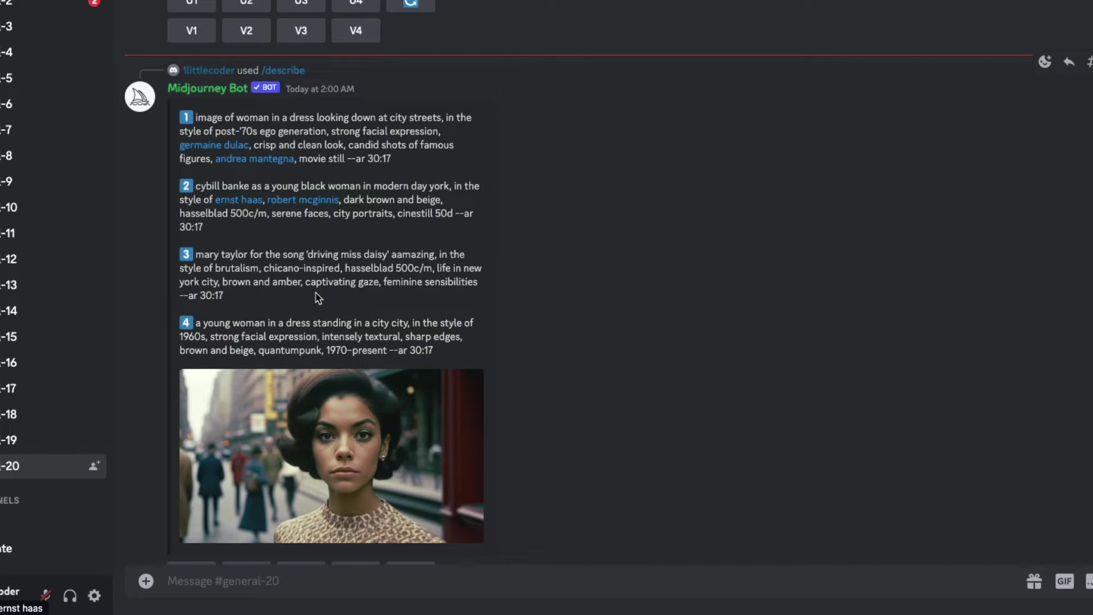
{"action": "left_click", "coordinate": [238, 199]}
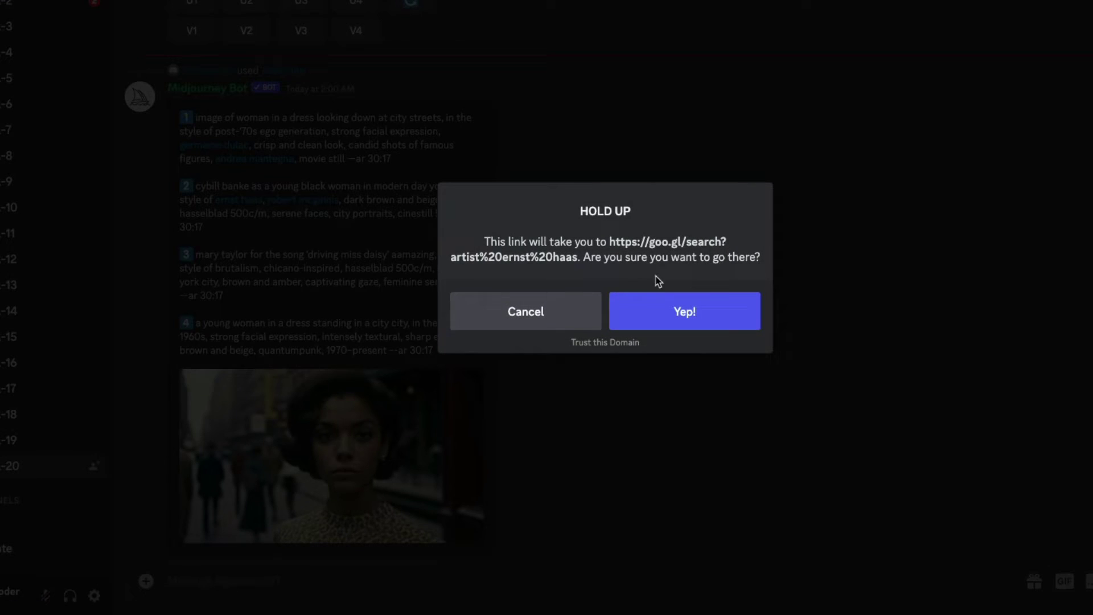
{"action": "left_click", "coordinate": [734, 324]}
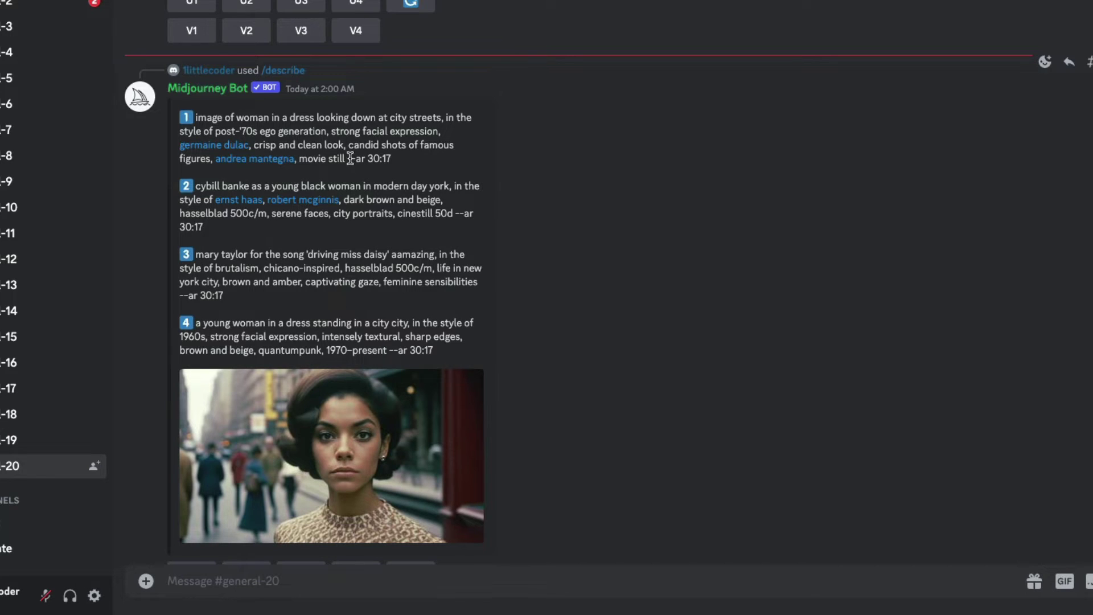
{"action": "left_click_drag", "start_coordinate": [455, 212], "coordinate": [469, 225]}
{"action": "left_click", "coordinate": [469, 226]}
{"action": "left_click_drag", "start_coordinate": [397, 213], "coordinate": [456, 214]}
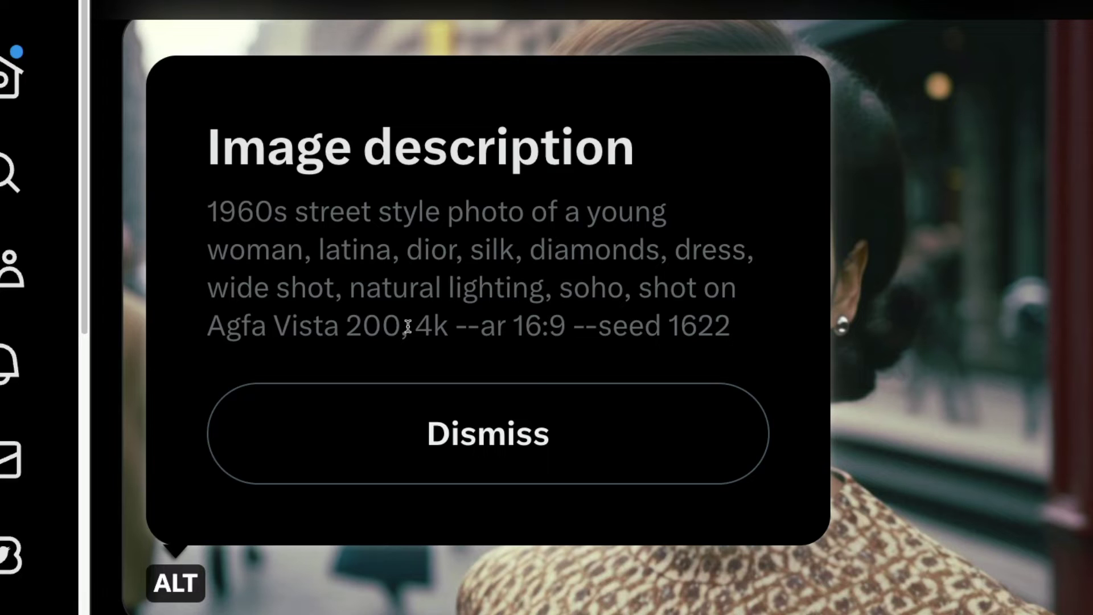
- Highlight the film-stock words in the original photo's prompt
{"action": "left_click_drag", "start_coordinate": [407, 325], "coordinate": [654, 281]}
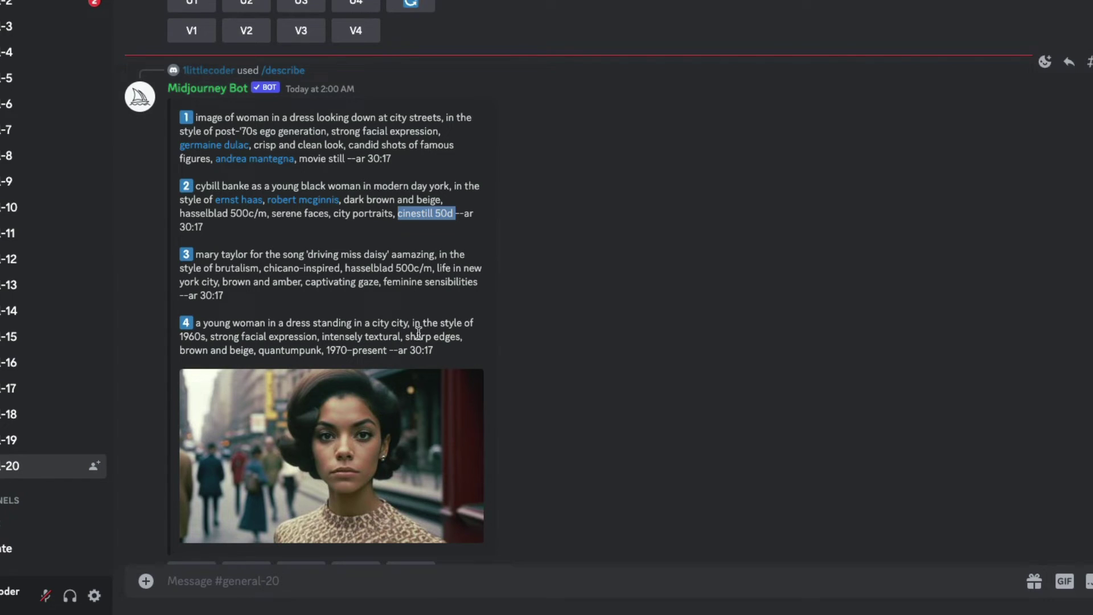
{"action": "left_click_drag", "start_coordinate": [345, 267], "coordinate": [463, 268]}
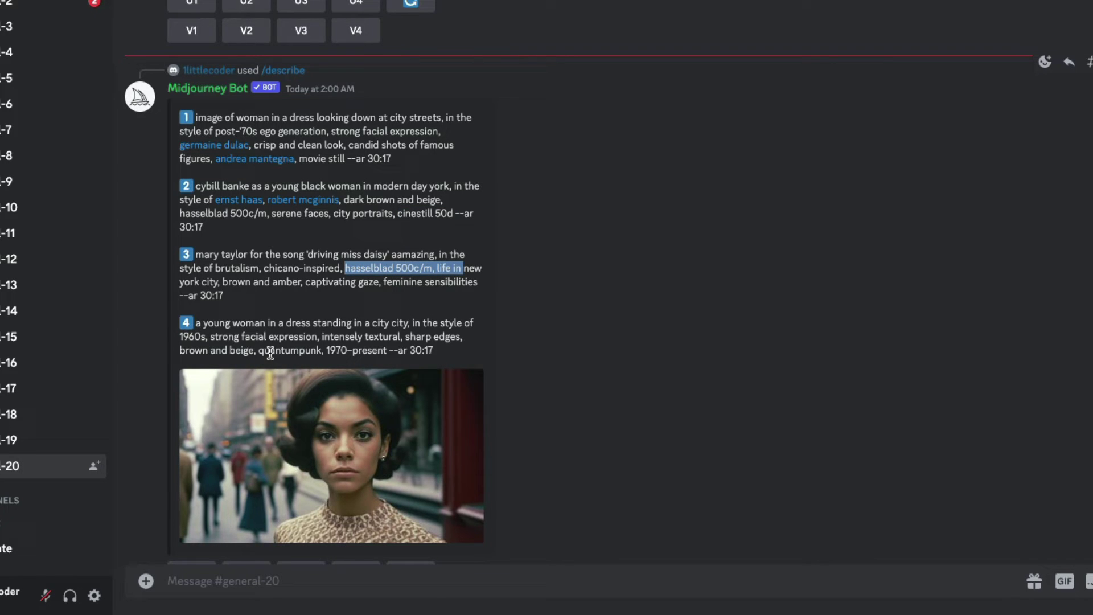
{"action": "scroll", "coordinate": [281, 374], "scroll_direction": "down", "scroll_amount": 2}
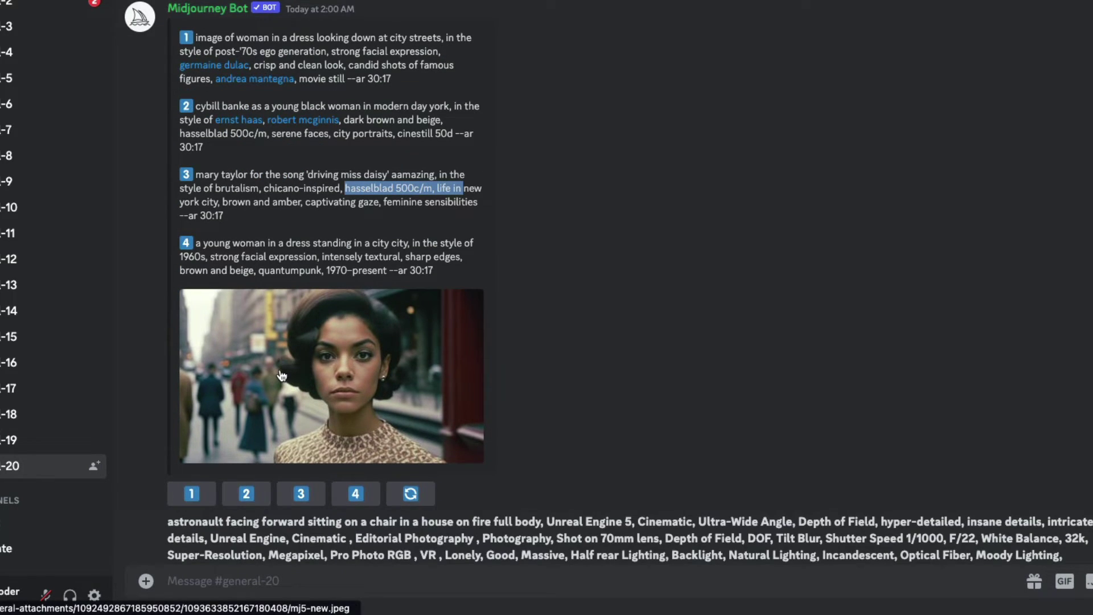
{"action": "scroll", "coordinate": [281, 375], "scroll_direction": "up", "scroll_amount": 1}
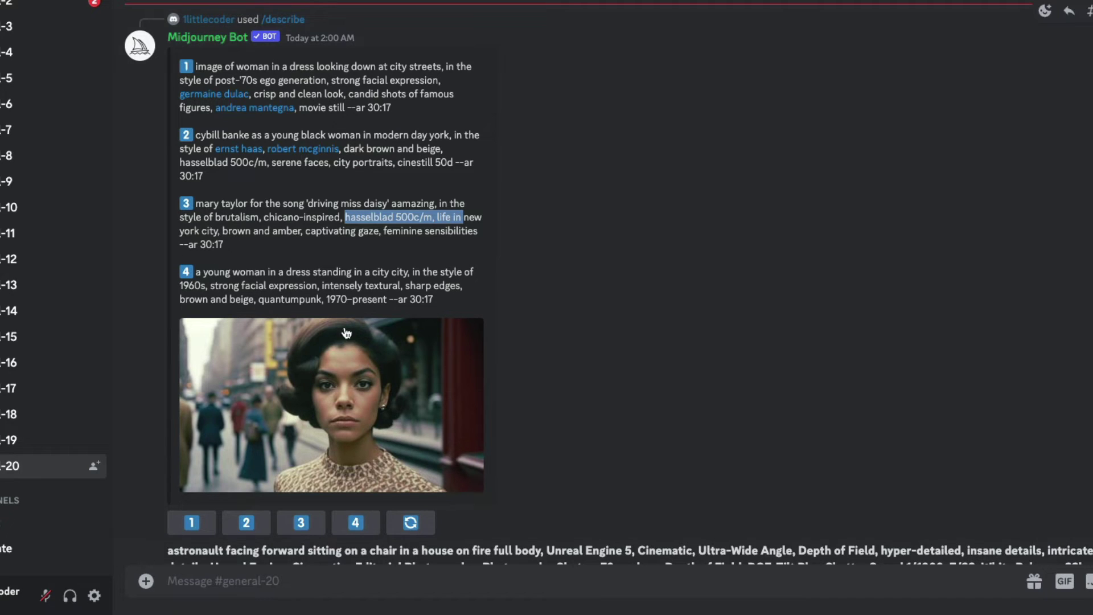
{"action": "left_click", "coordinate": [306, 278]}
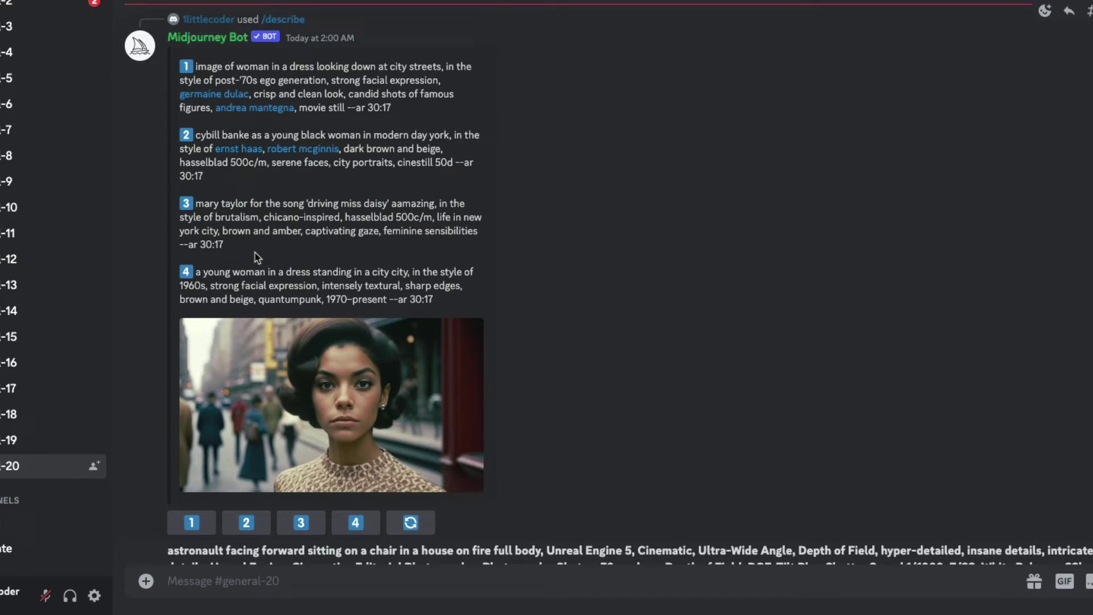
{"action": "left_click_drag", "start_coordinate": [220, 185], "coordinate": [181, 135]}
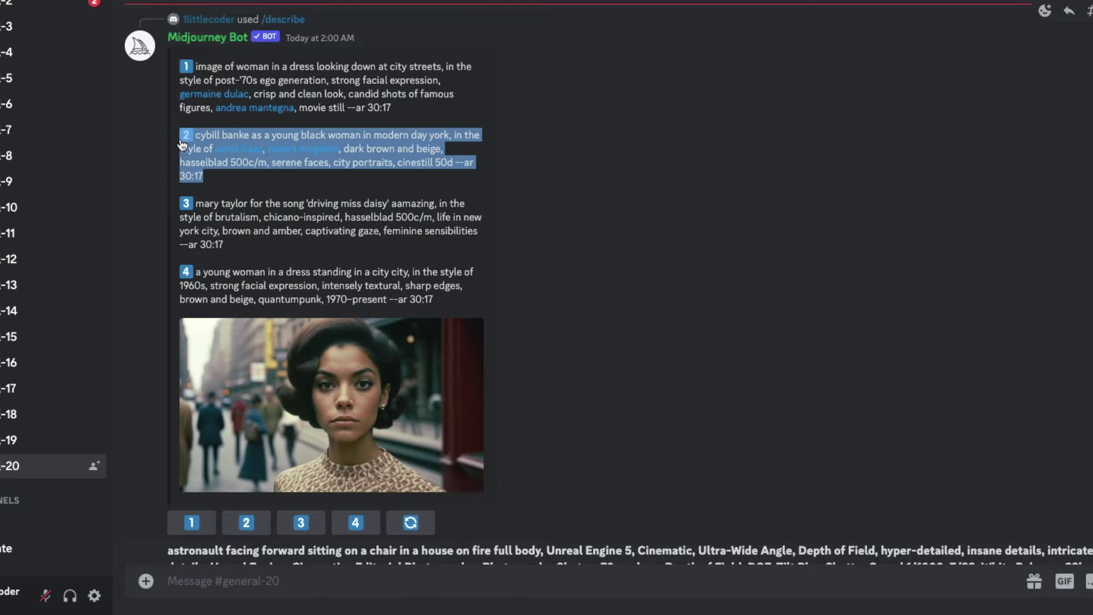
- Clear the text highlight on described prompt 2
{"action": "left_click", "coordinate": [192, 163]}
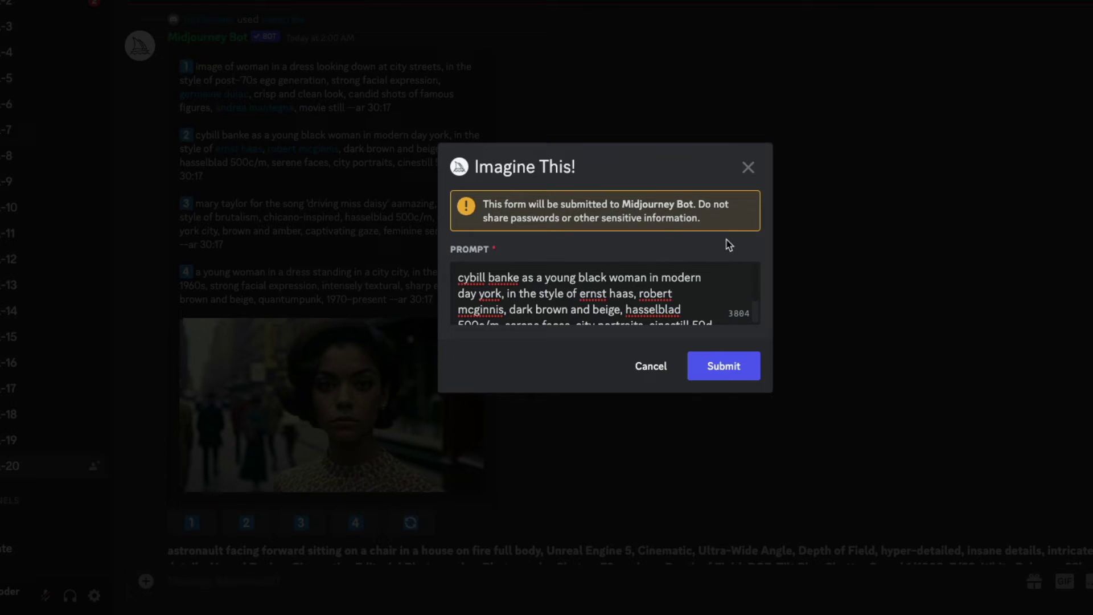
- Submit described prompt 2 and scroll the channel to locate the queued job
{"action": "left_click", "coordinate": [724, 367]}
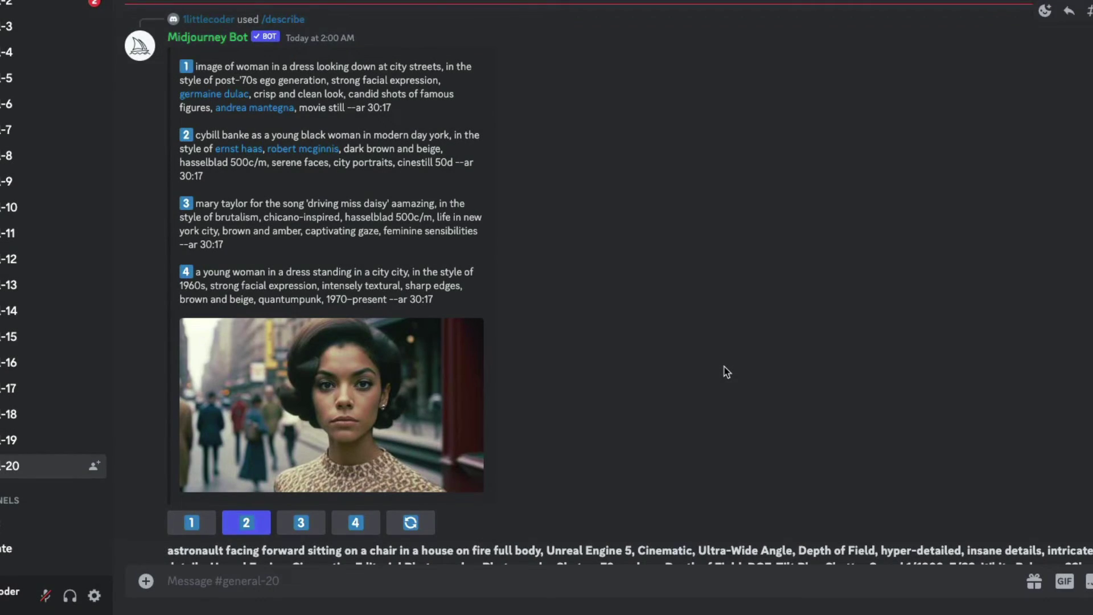
{"action": "scroll", "coordinate": [726, 371], "scroll_direction": "down", "scroll_amount": 20}
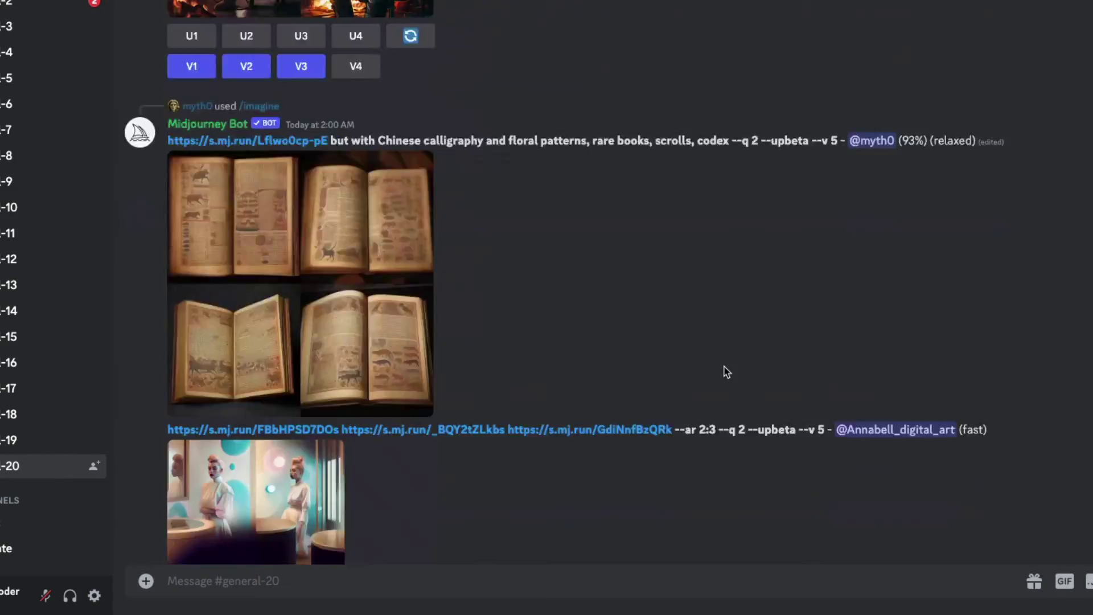
{"action": "scroll", "coordinate": [726, 373], "scroll_direction": "up", "scroll_amount": 8}
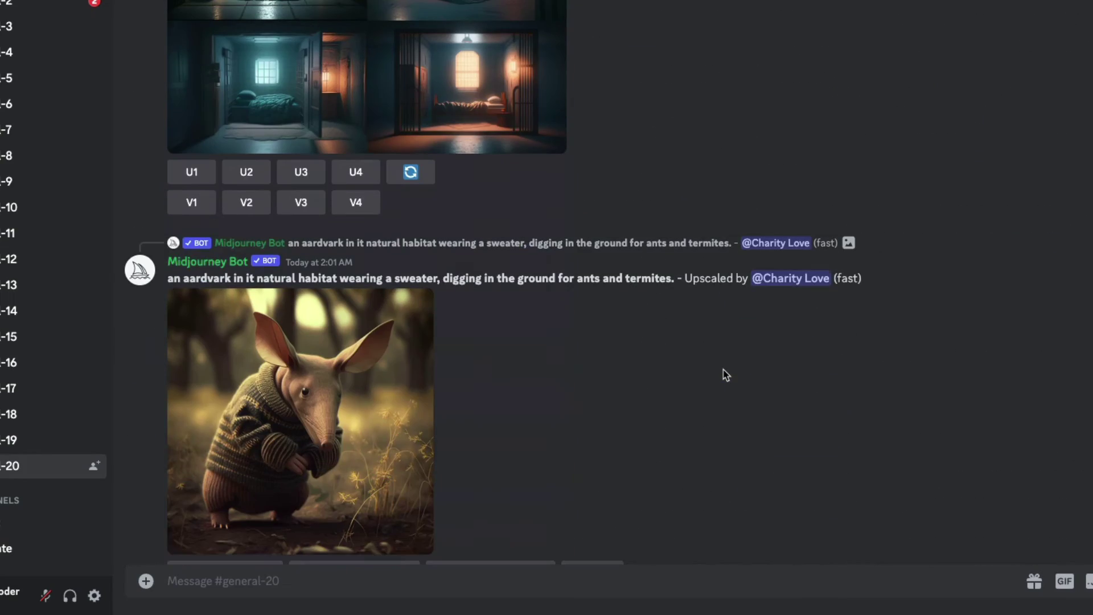
{"action": "scroll", "coordinate": [939, 460], "scroll_direction": "down", "scroll_amount": 10}
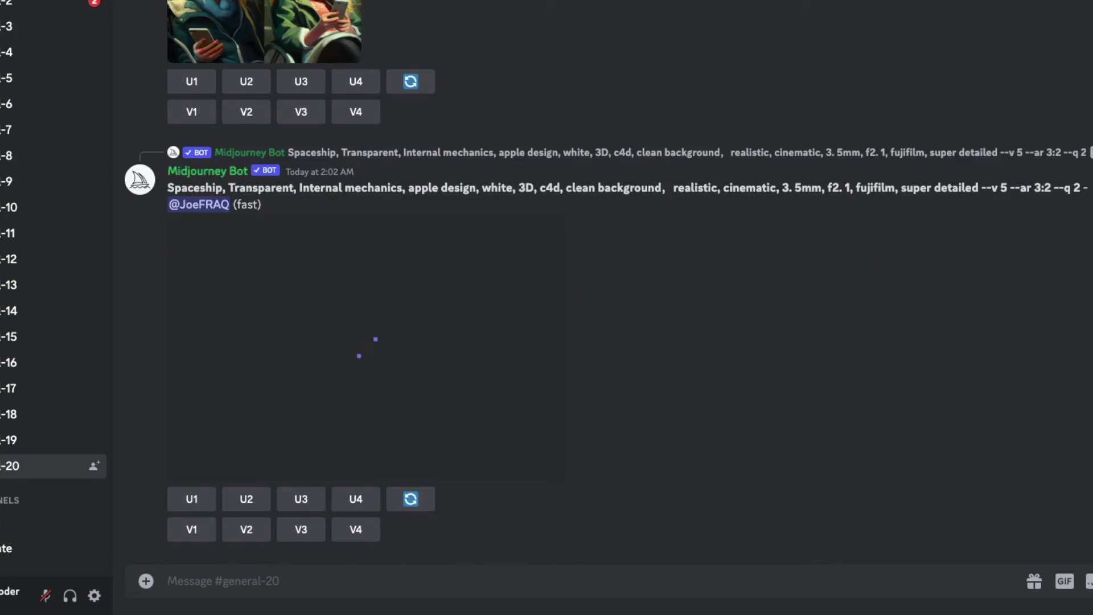
{"action": "scroll", "coordinate": [754, 387], "scroll_direction": "down", "scroll_amount": 10}
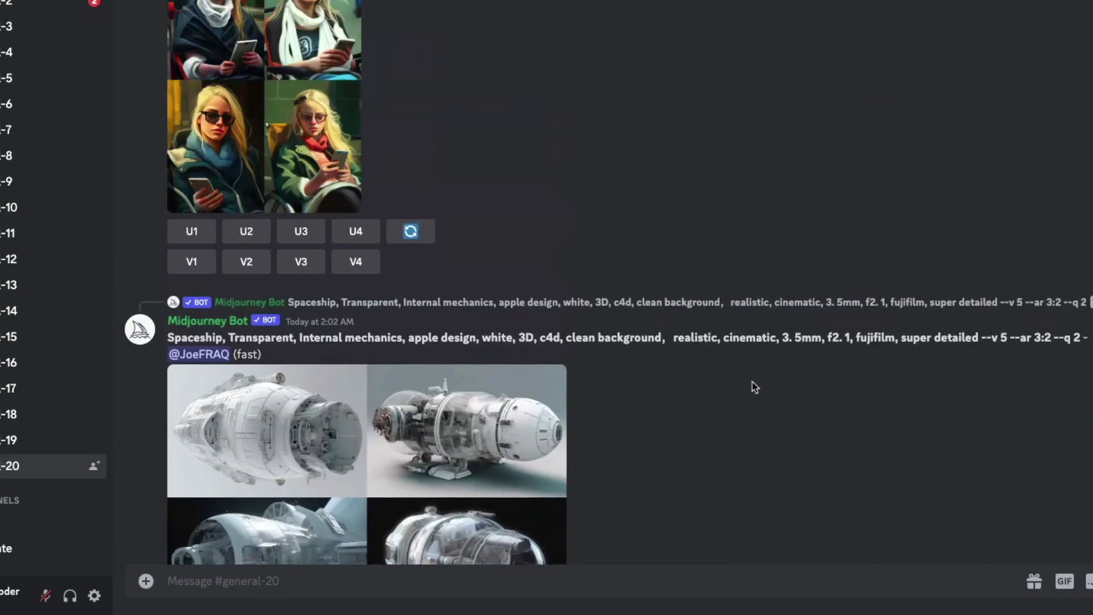
{"action": "scroll", "coordinate": [754, 387], "scroll_direction": "down", "scroll_amount": 10}
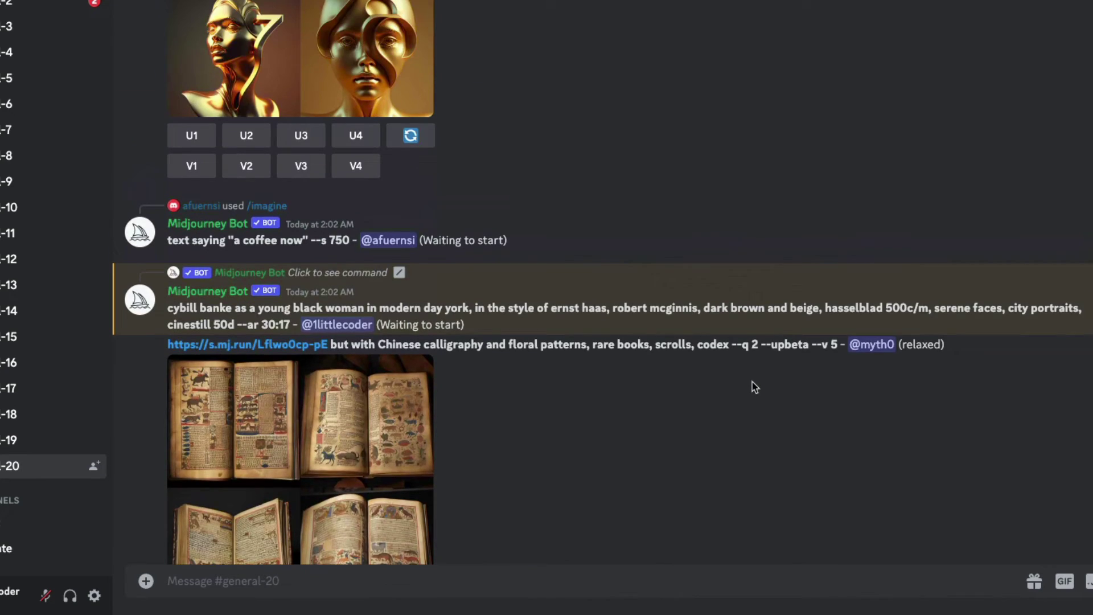
{"action": "scroll", "coordinate": [754, 387], "scroll_direction": "up", "scroll_amount": 10}
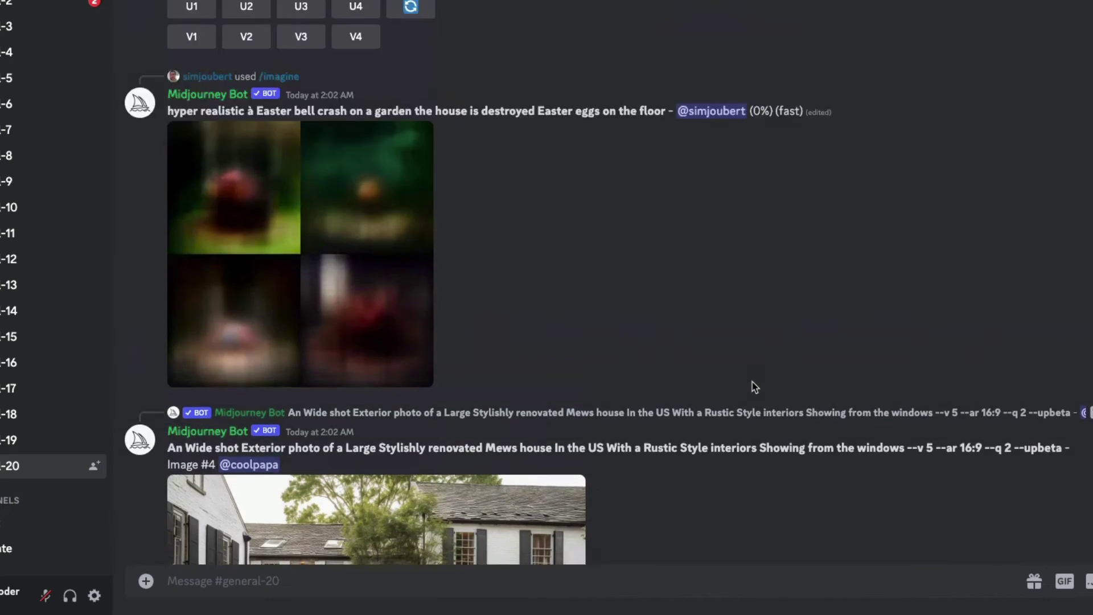
{"action": "scroll", "coordinate": [754, 387], "scroll_direction": "up", "scroll_amount": 8}
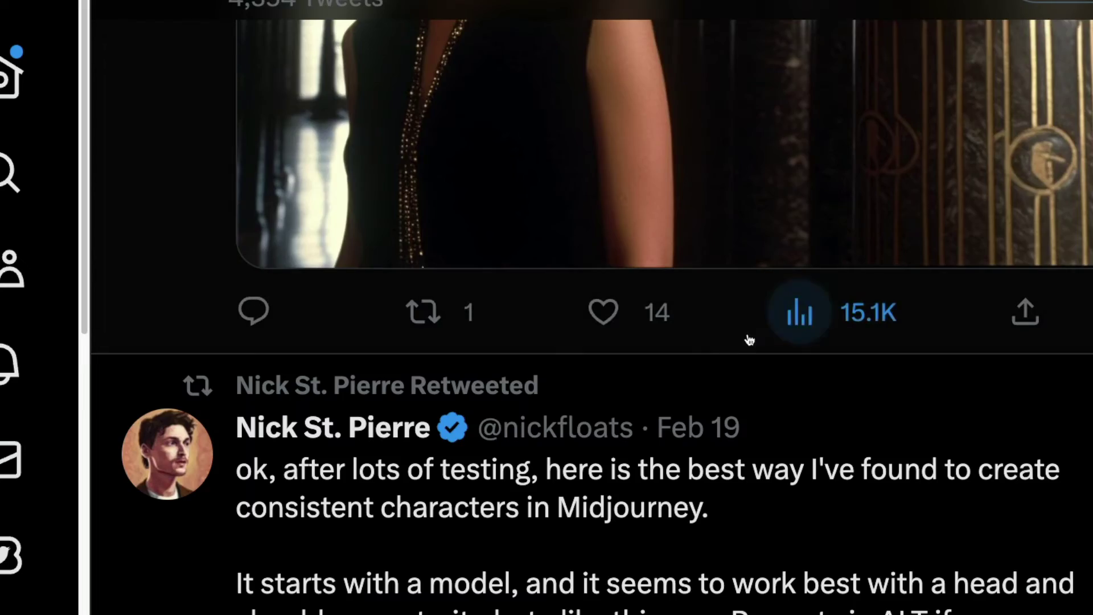
- Save the glamour sofa photo in Downloads-inside under the name asian-mj
{"action": "scroll", "coordinate": [713, 352], "scroll_direction": "down", "scroll_amount": 3}
{"action": "scroll", "coordinate": [713, 353], "scroll_direction": "down", "scroll_amount": 20}
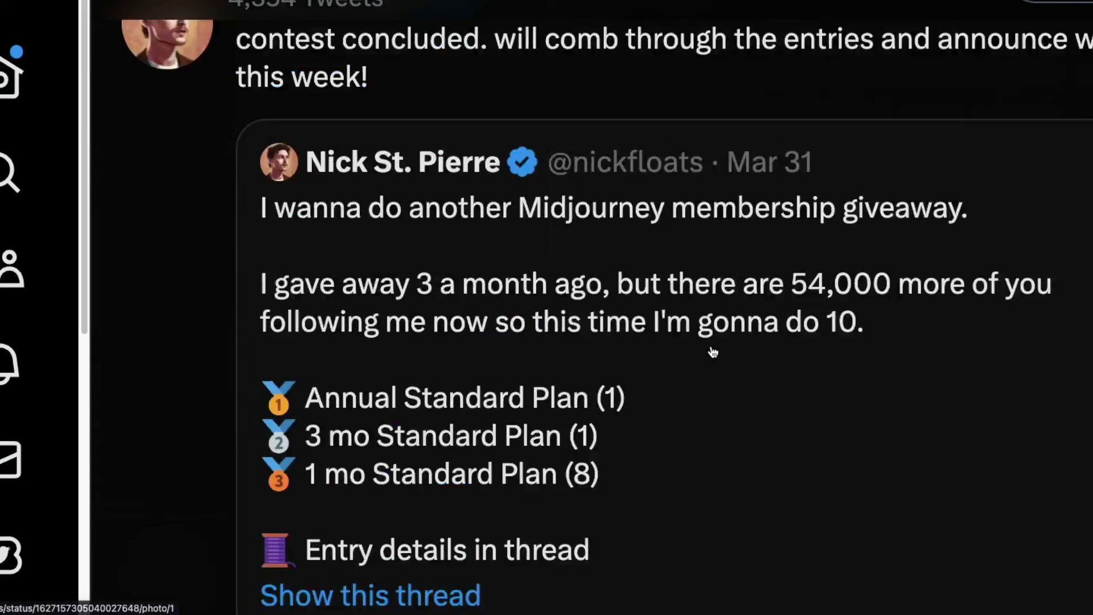
{"action": "scroll", "coordinate": [713, 352], "scroll_direction": "up", "scroll_amount": 12}
{"action": "scroll", "coordinate": [712, 353], "scroll_direction": "up", "scroll_amount": 4}
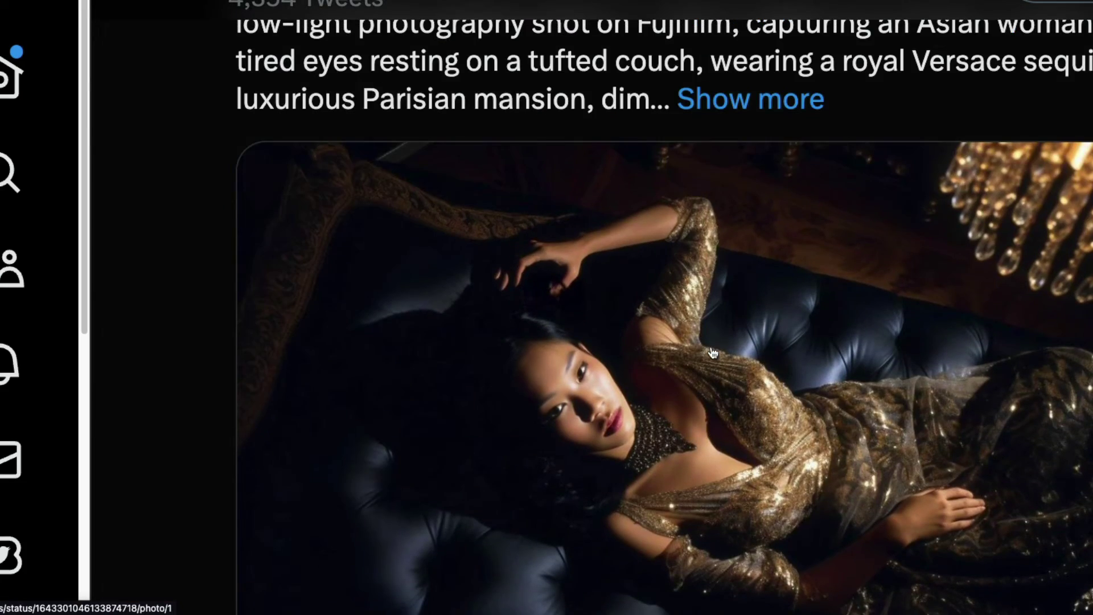
{"action": "scroll", "coordinate": [712, 353], "scroll_direction": "up", "scroll_amount": 1}
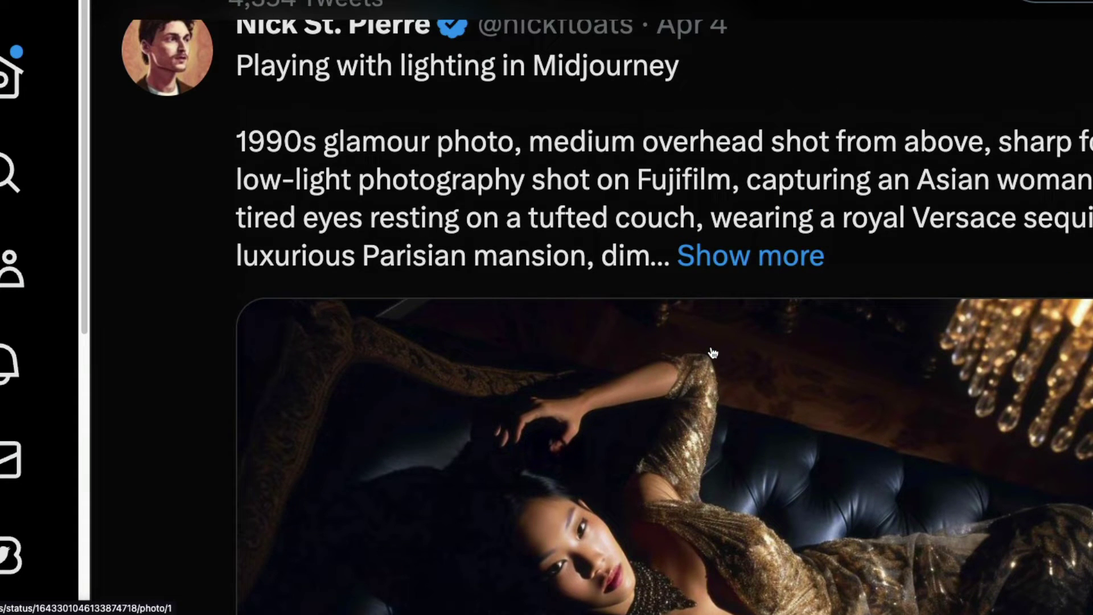
{"action": "scroll", "coordinate": [713, 353], "scroll_direction": "down", "scroll_amount": 7}
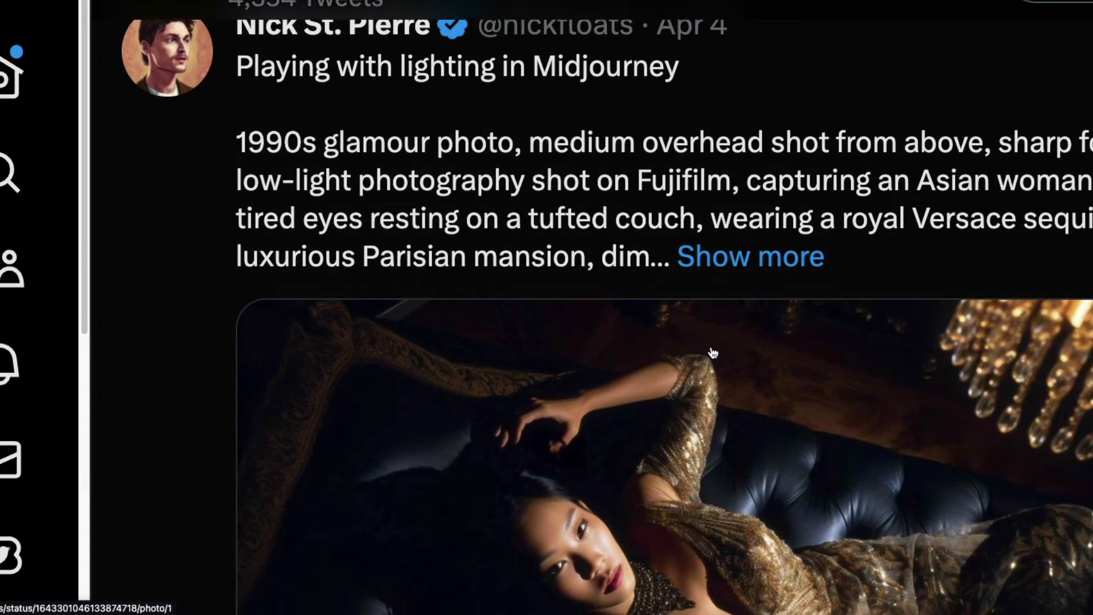
{"action": "scroll", "coordinate": [713, 352], "scroll_direction": "up", "scroll_amount": 2}
{"action": "scroll", "coordinate": [712, 352], "scroll_direction": "up", "scroll_amount": 3}
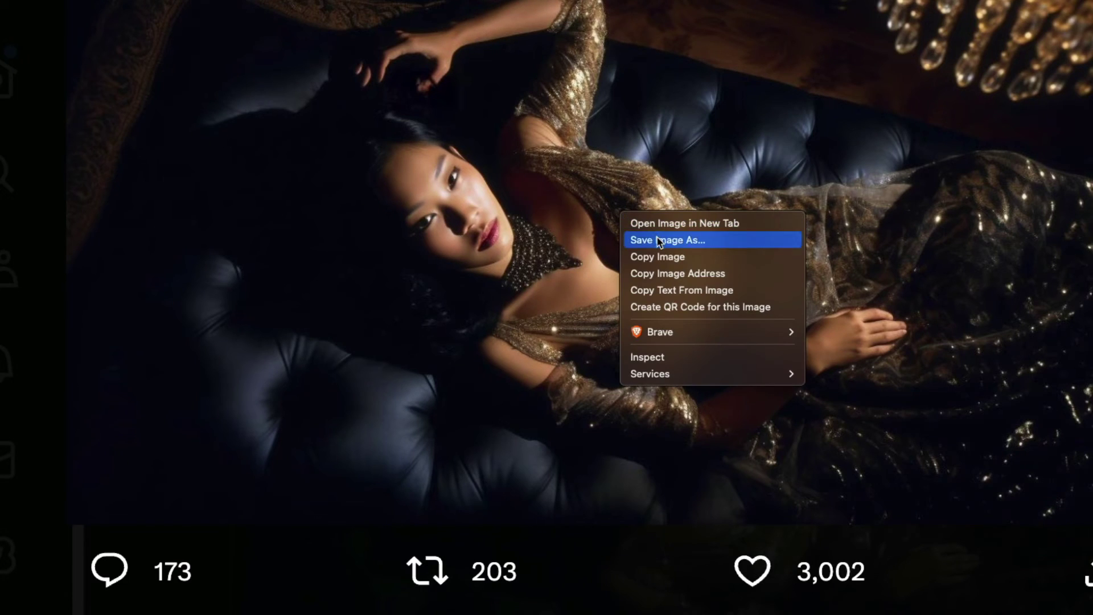
{"action": "left_click", "coordinate": [658, 240]}
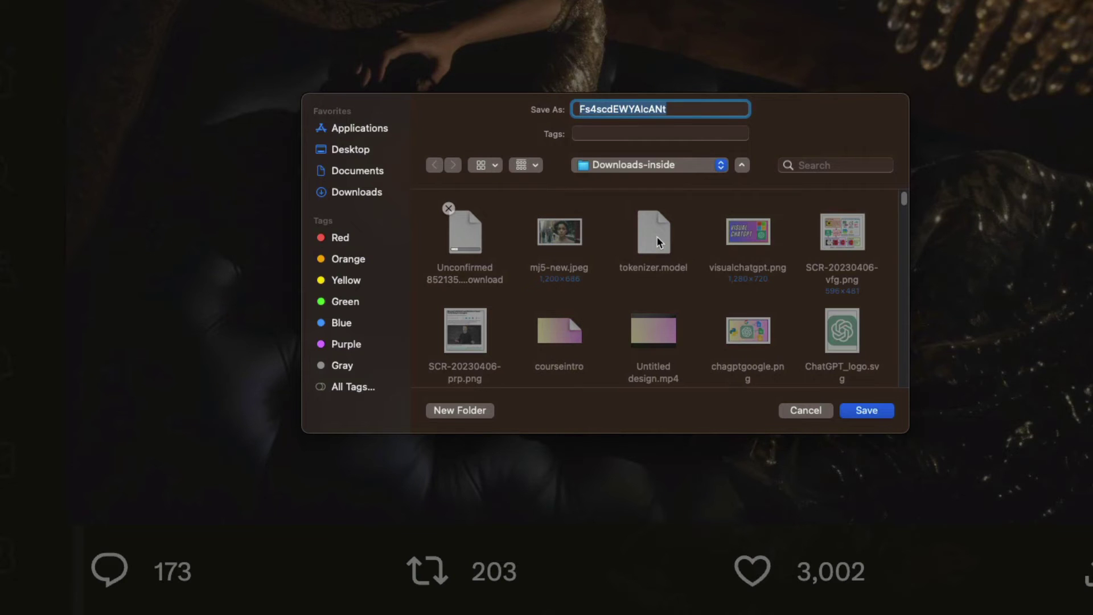
{"action": "type", "text": "asian="}
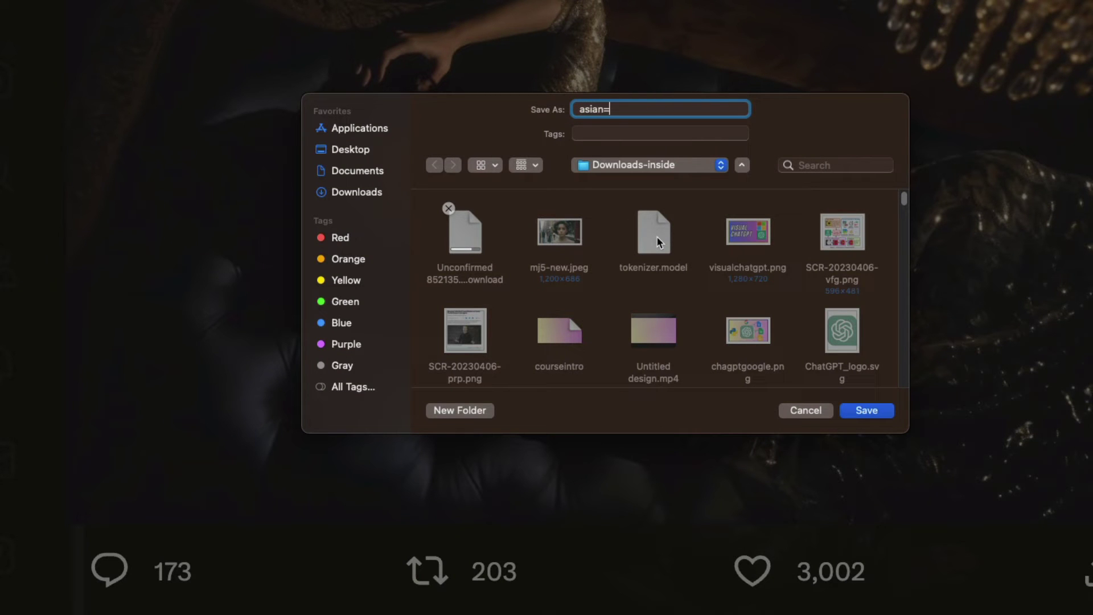
{"action": "type", "text": "-mj"}
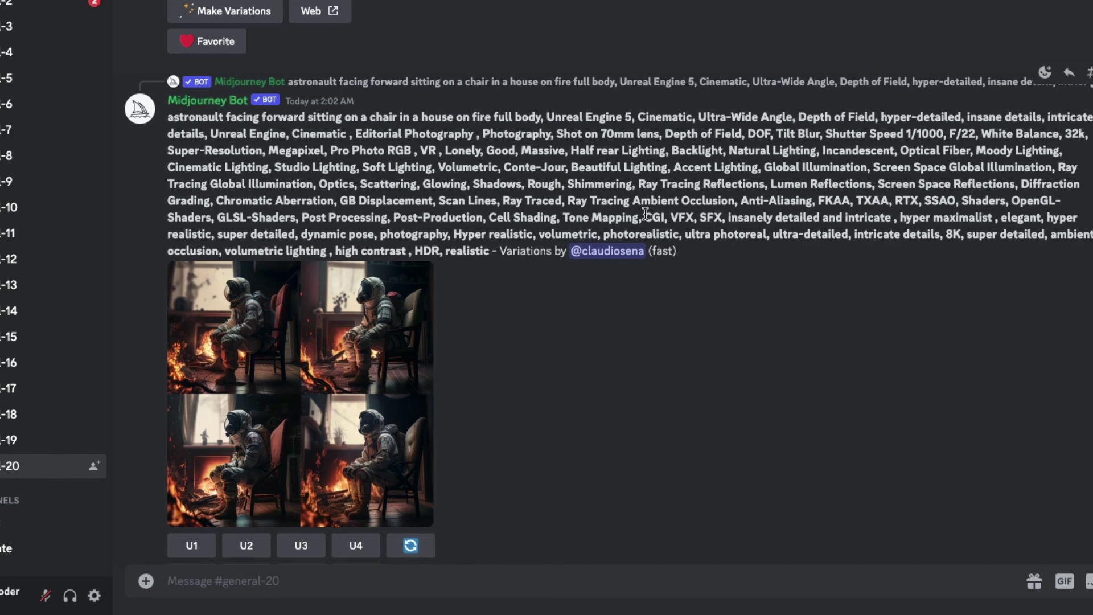
{"action": "key", "text": "ctrl+i"}
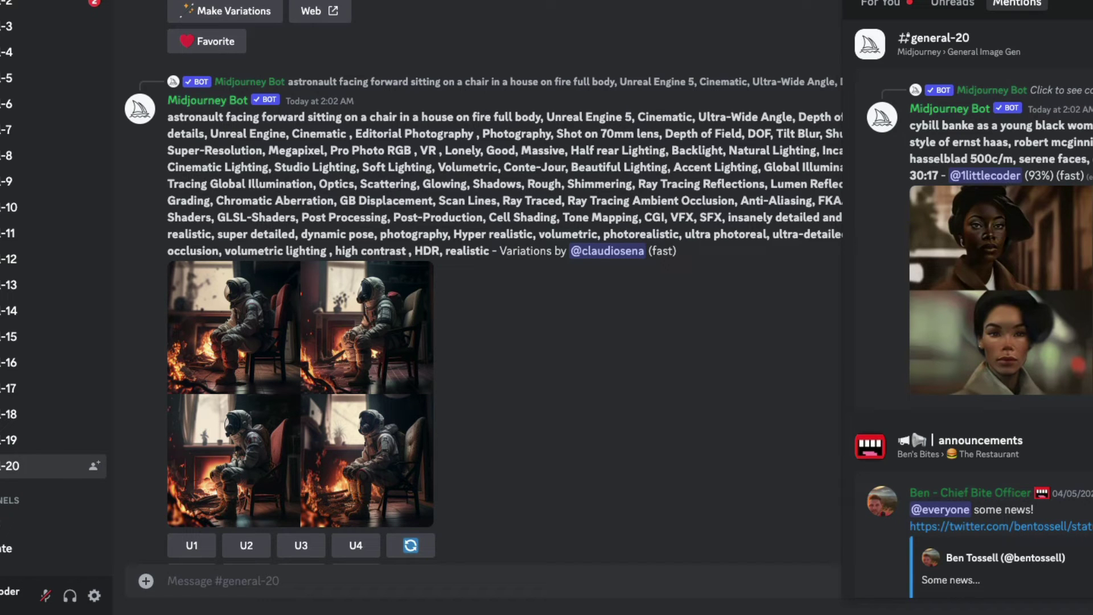
{"action": "left_click", "coordinate": [989, 248]}
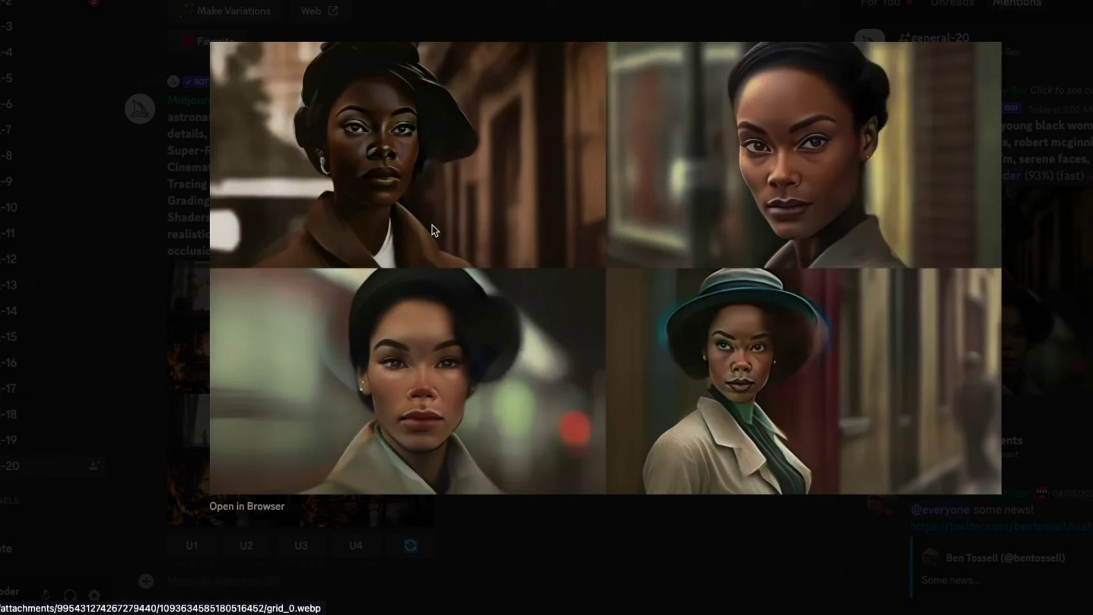
{"action": "left_click", "coordinate": [1078, 138]}
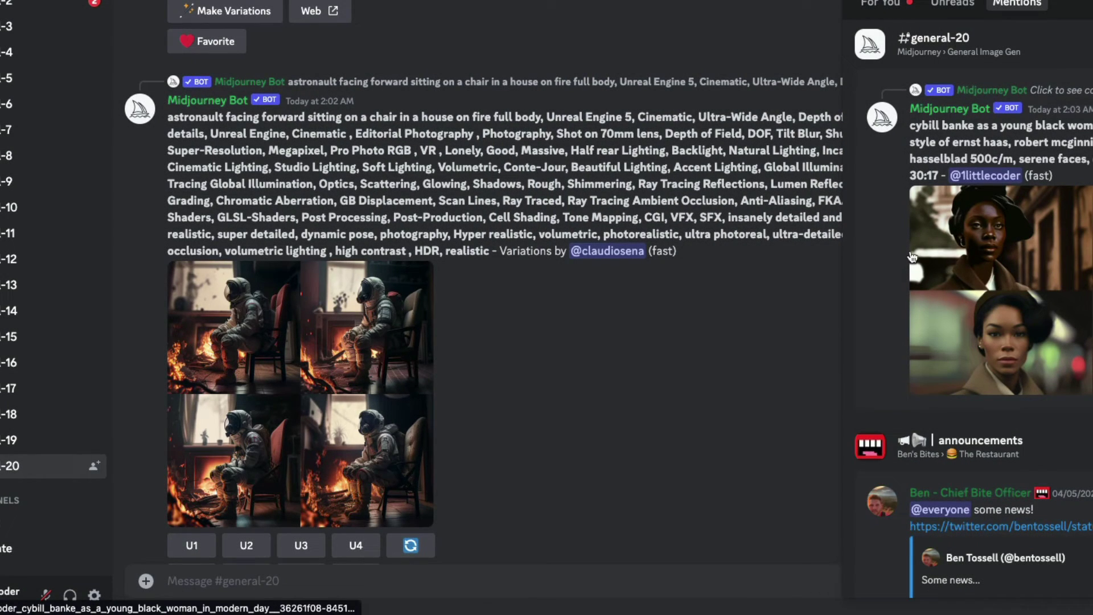
{"action": "left_click", "coordinate": [1018, 259]}
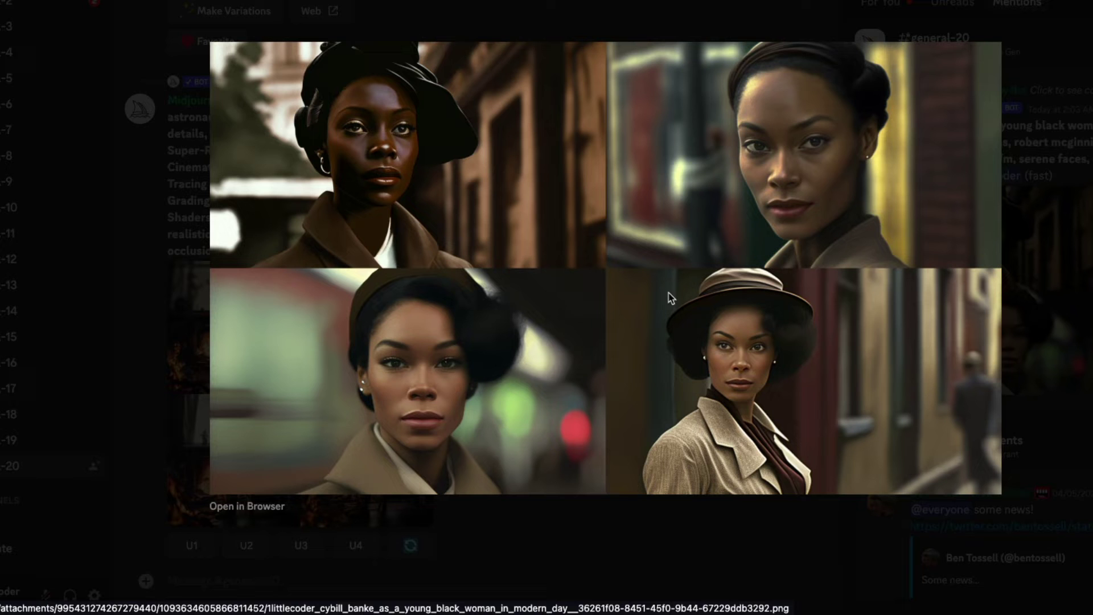
{"action": "left_click", "coordinate": [1073, 265]}
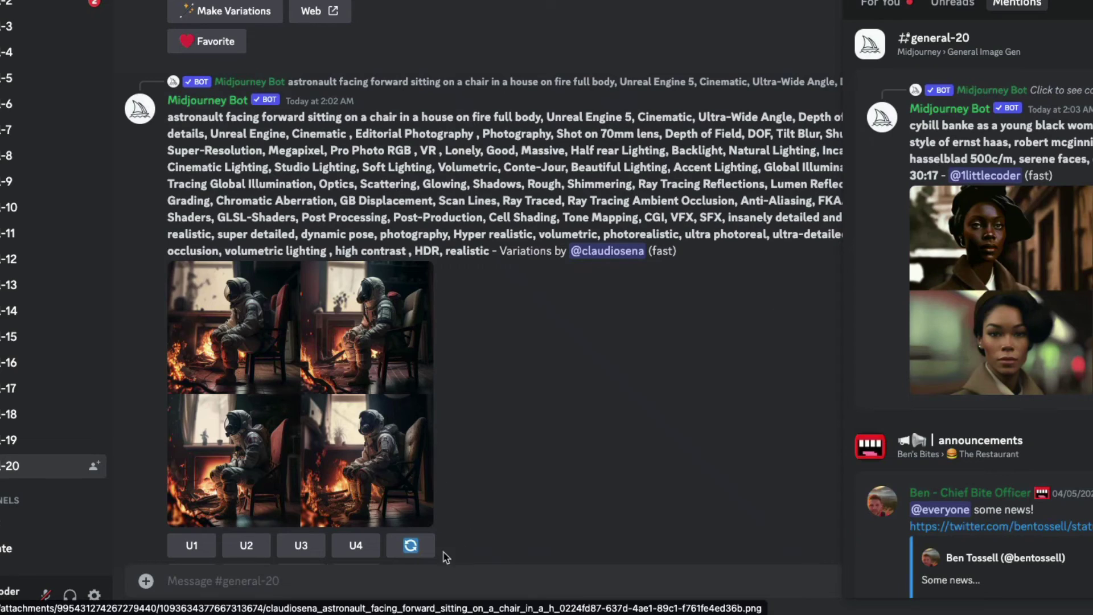
- Send the Midjourney Bot a /describe command with asian-mj.jpeg attached
{"action": "left_click", "coordinate": [245, 581]}
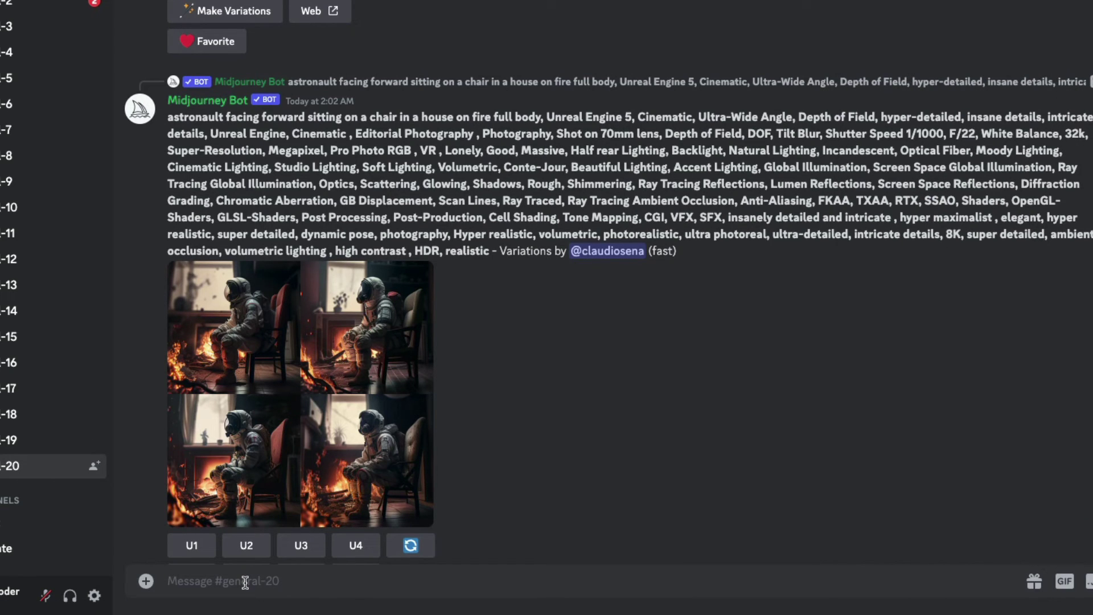
{"action": "type", "text": "/"}
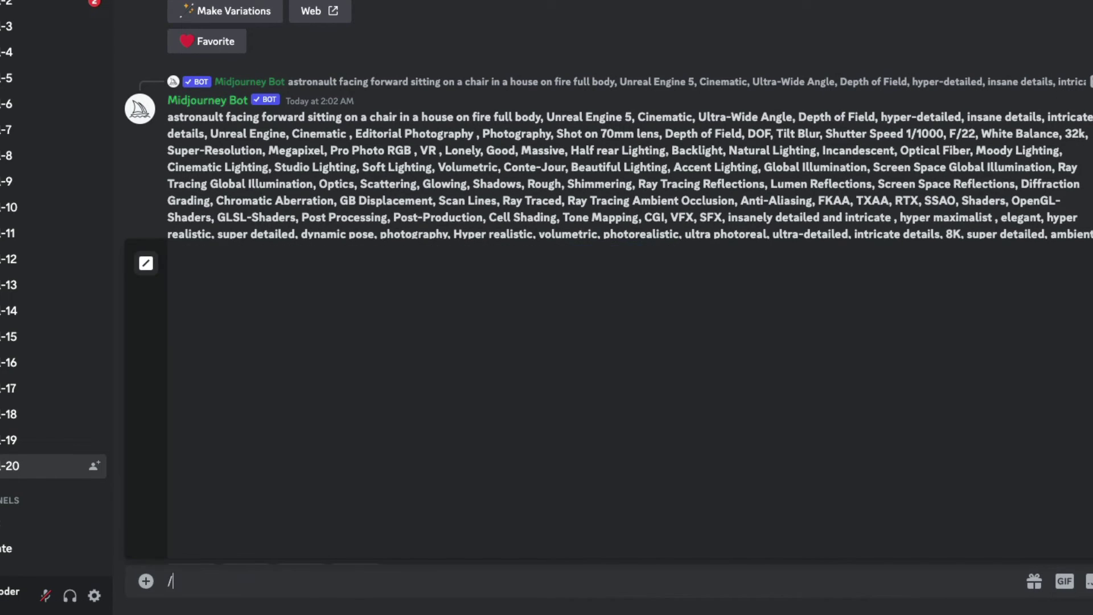
{"action": "type", "text": "desc"}
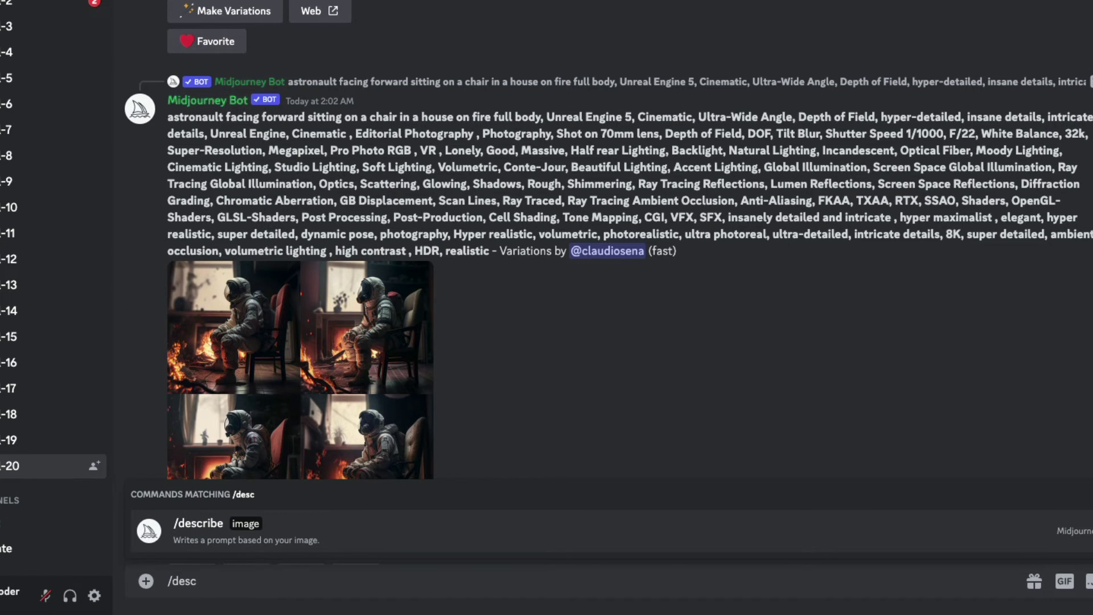
{"action": "key", "text": "Return"}
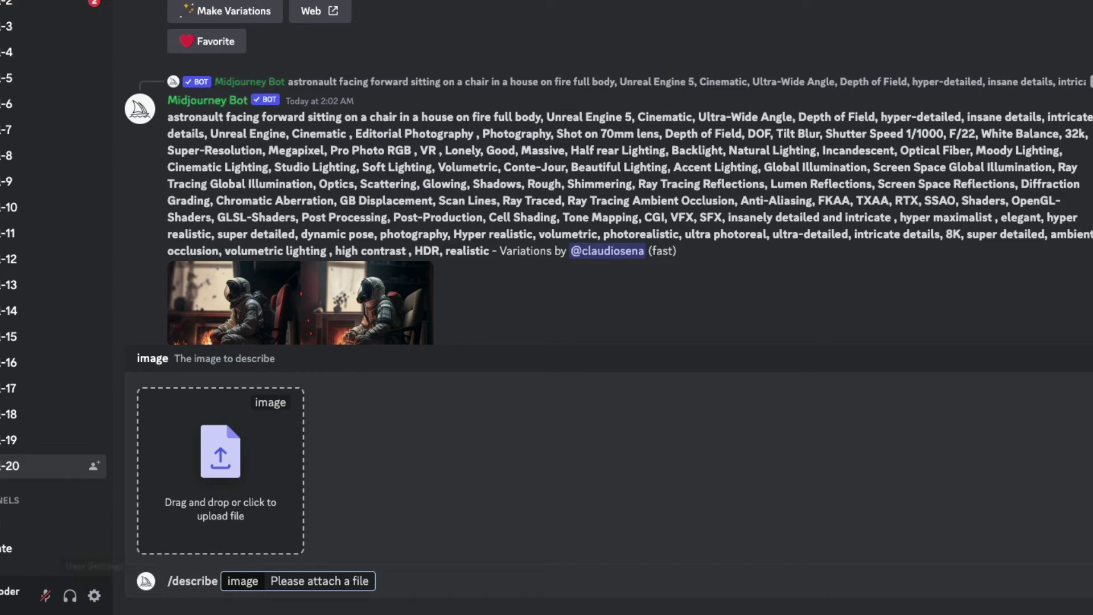
{"action": "left_click_drag", "start_coordinate": [0, 507], "coordinate": [144, 503]}
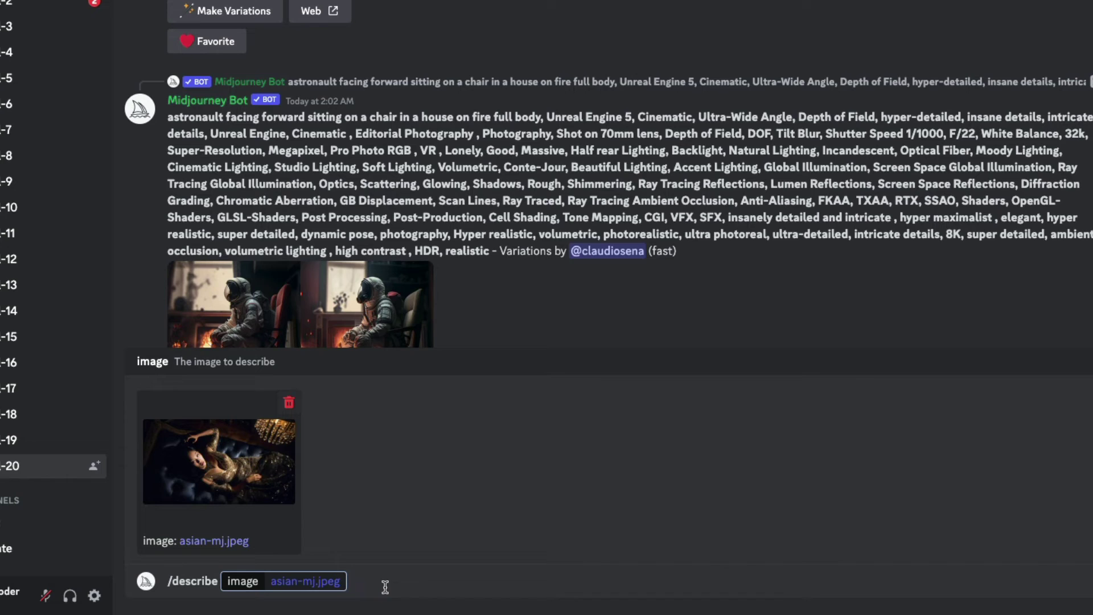
{"action": "key", "text": "Return"}
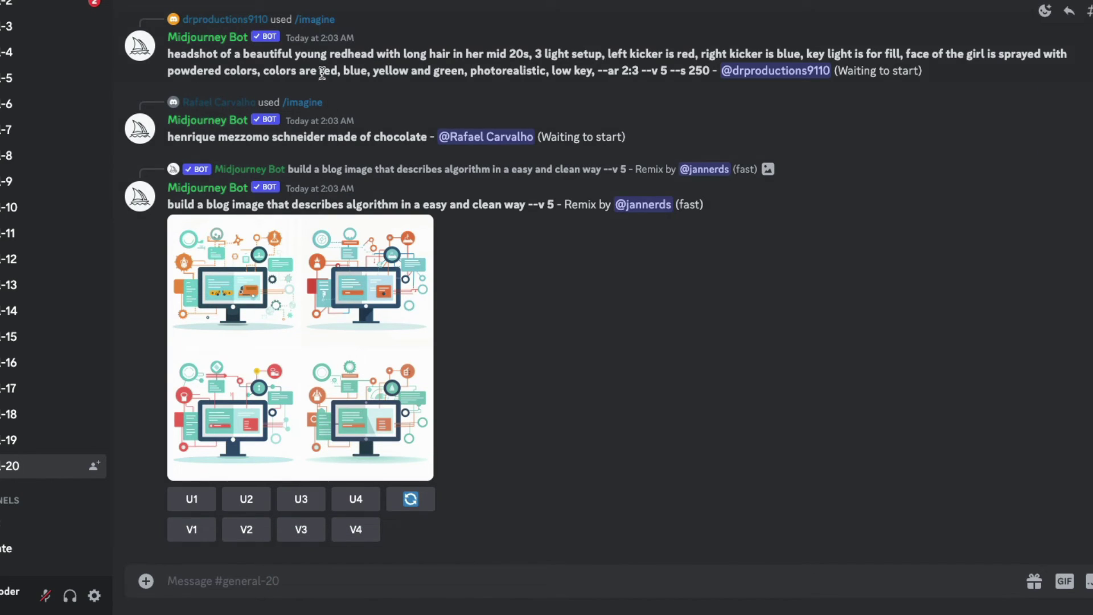
- Review the returned suggestions by selecting prompts two, three and four in turn
{"action": "scroll", "coordinate": [296, 22], "scroll_direction": "up", "scroll_amount": 1}
{"action": "scroll", "coordinate": [348, 33], "scroll_direction": "up", "scroll_amount": 1}
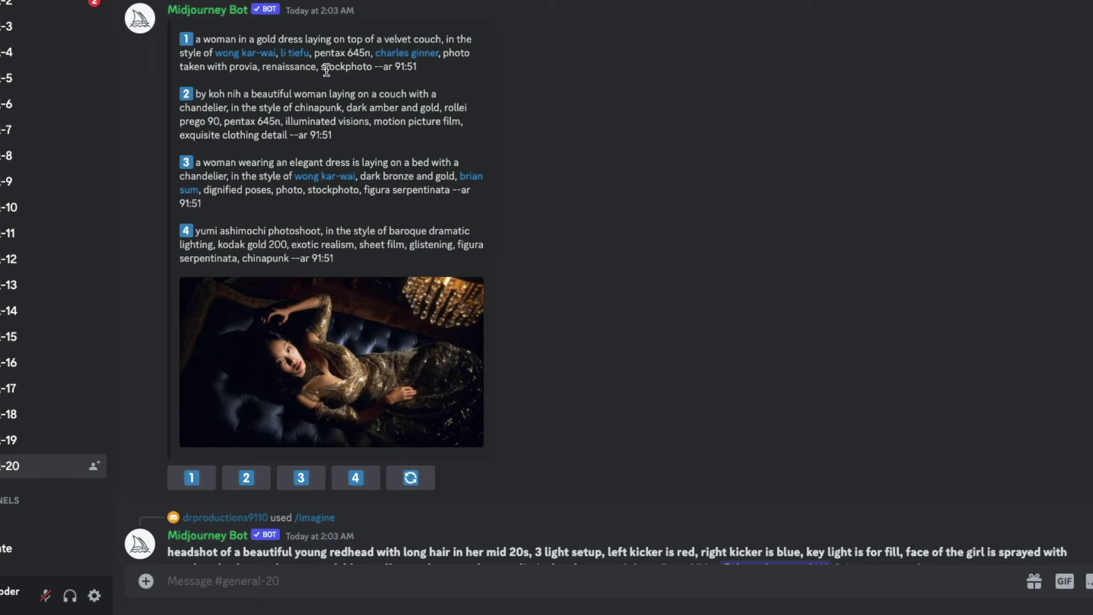
{"action": "left_click_drag", "start_coordinate": [209, 95], "coordinate": [449, 121]}
{"action": "left_click", "coordinate": [449, 122]}
{"action": "left_click_drag", "start_coordinate": [263, 164], "coordinate": [410, 191]}
{"action": "left_click", "coordinate": [407, 200]}
{"action": "mouse_move", "coordinate": [230, 232]}
{"action": "left_mouse_down"}
{"action": "mouse_move", "coordinate": [428, 265]}
{"action": "mouse_move", "coordinate": [230, 232]}
{"action": "left_mouse_up"}
{"action": "left_click", "coordinate": [429, 265]}
{"action": "left_click", "coordinate": [234, 231]}
- Submit suggested prompt 4, the yumi ashimochi baroque photoshoot, via Imagine This!
{"action": "left_click", "coordinate": [347, 480]}
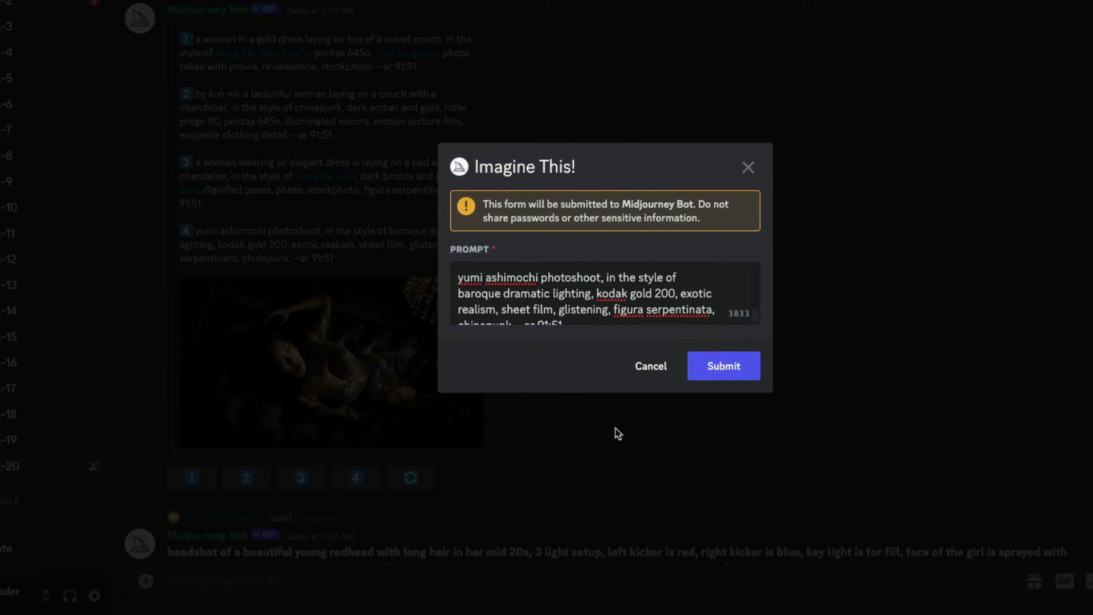
{"action": "left_click", "coordinate": [718, 379]}
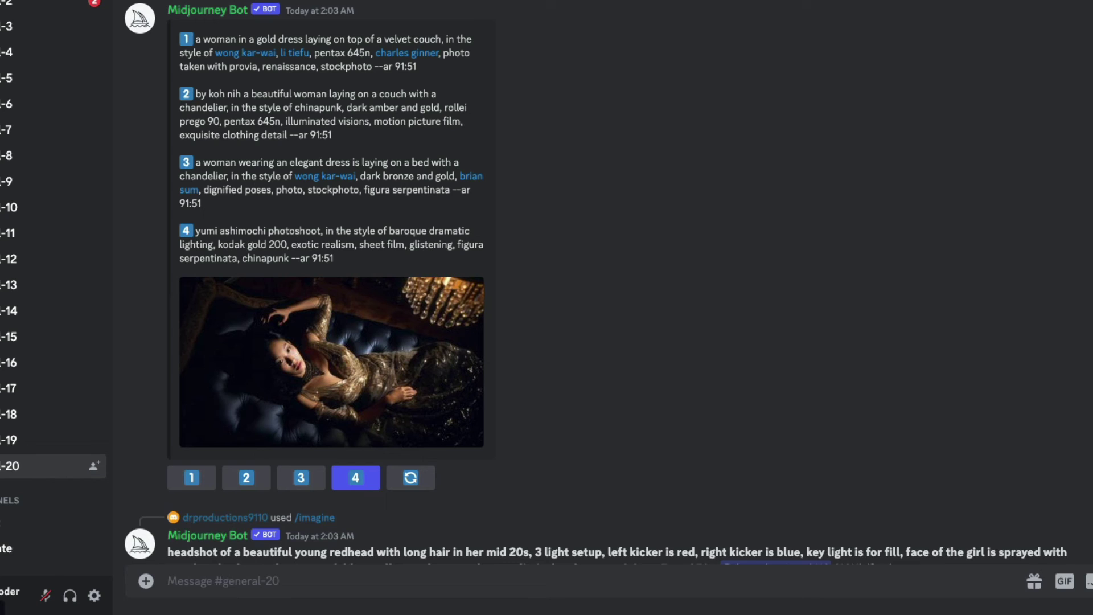
- Show the Mentions inbox with Midjourney Bot's finished four-image yumi ashimochi baroque portrait grid
{"action": "key", "text": "ctrl+i"}
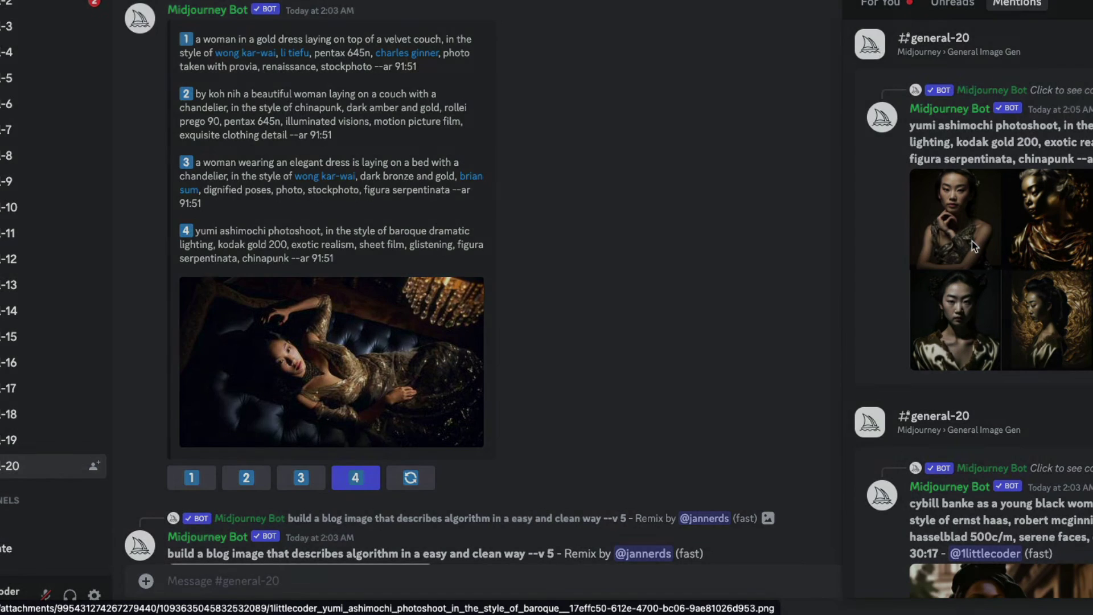
{"action": "left_click", "coordinate": [973, 246]}
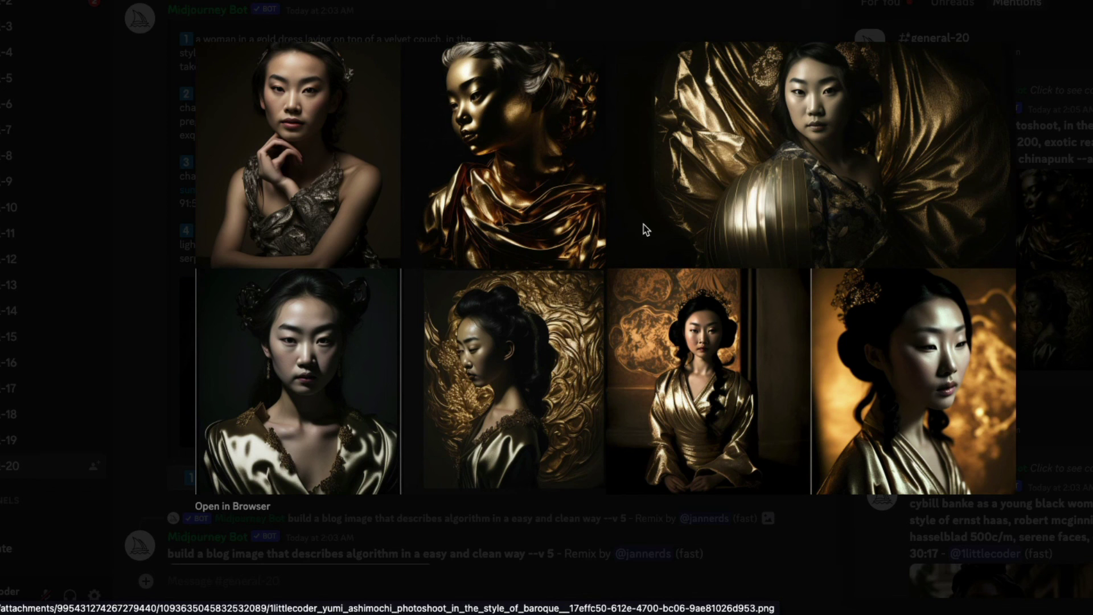
{"action": "key", "text": "Escape"}
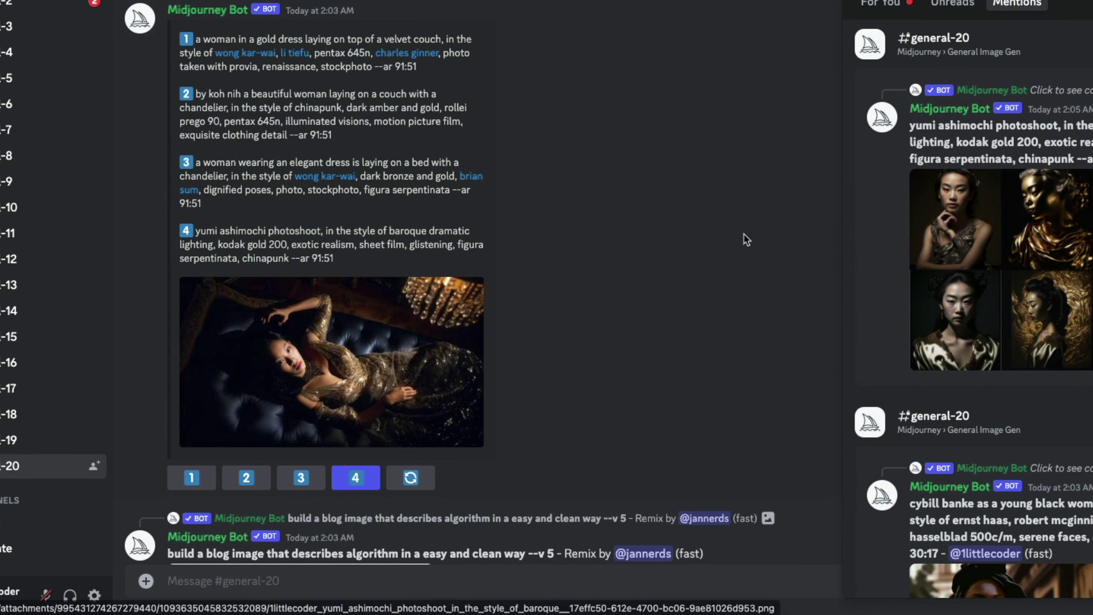